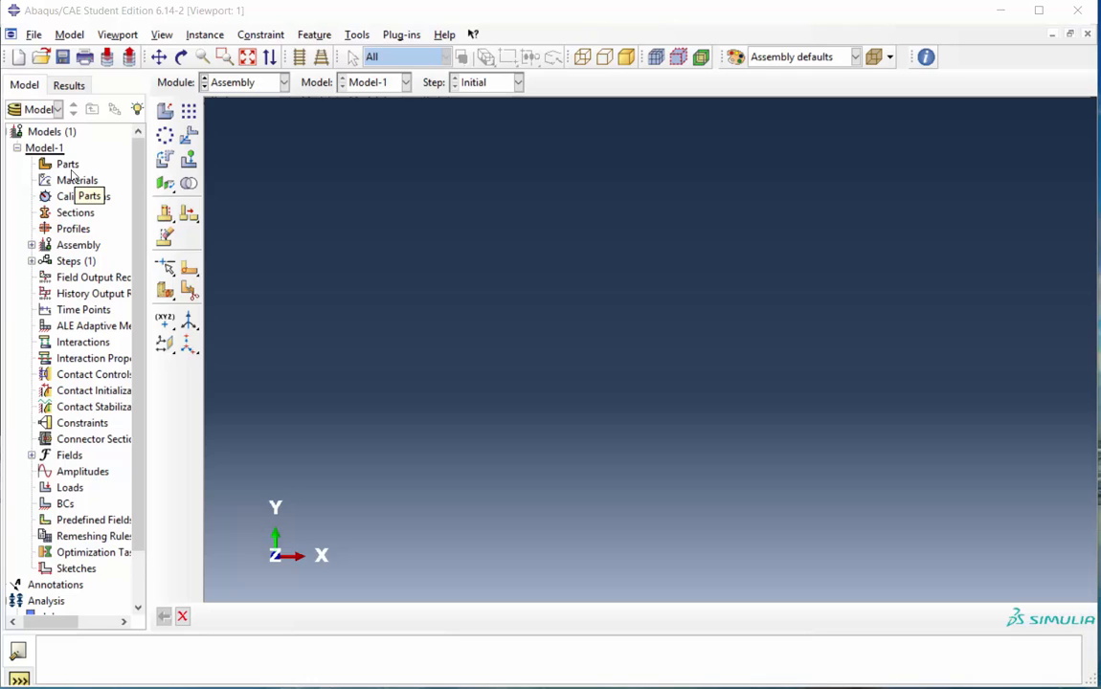
- Create a 2D planar deformable wire part named sample_truss with approximate size 10
double_click(67, 164)
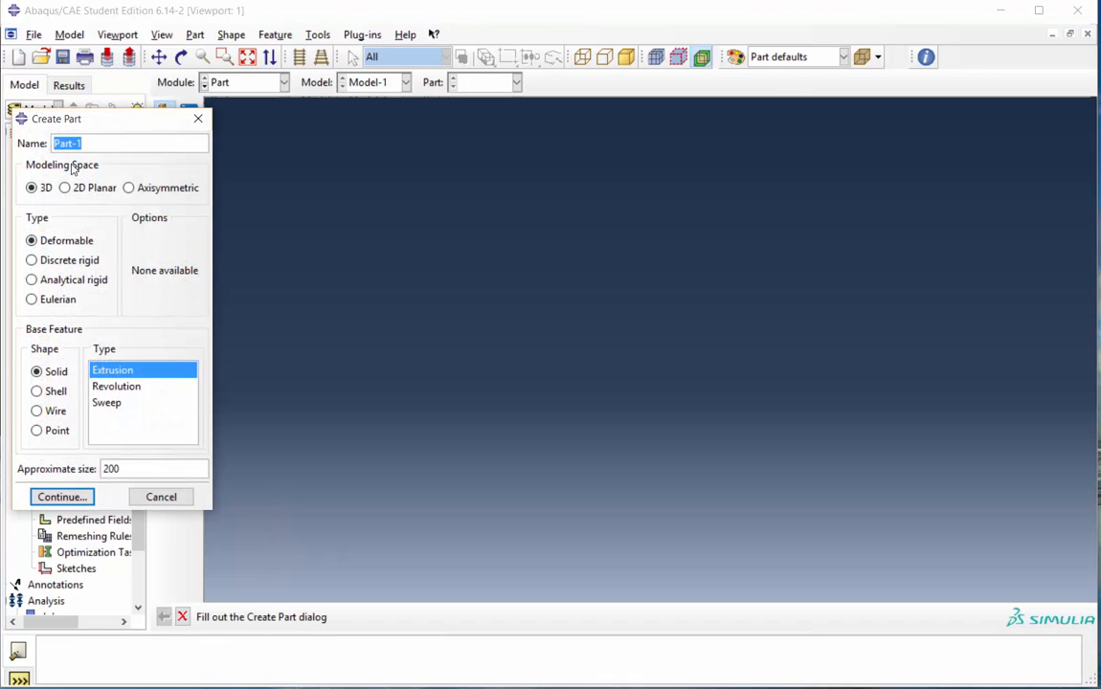
text(sample)
text(_truss)
click(65, 187)
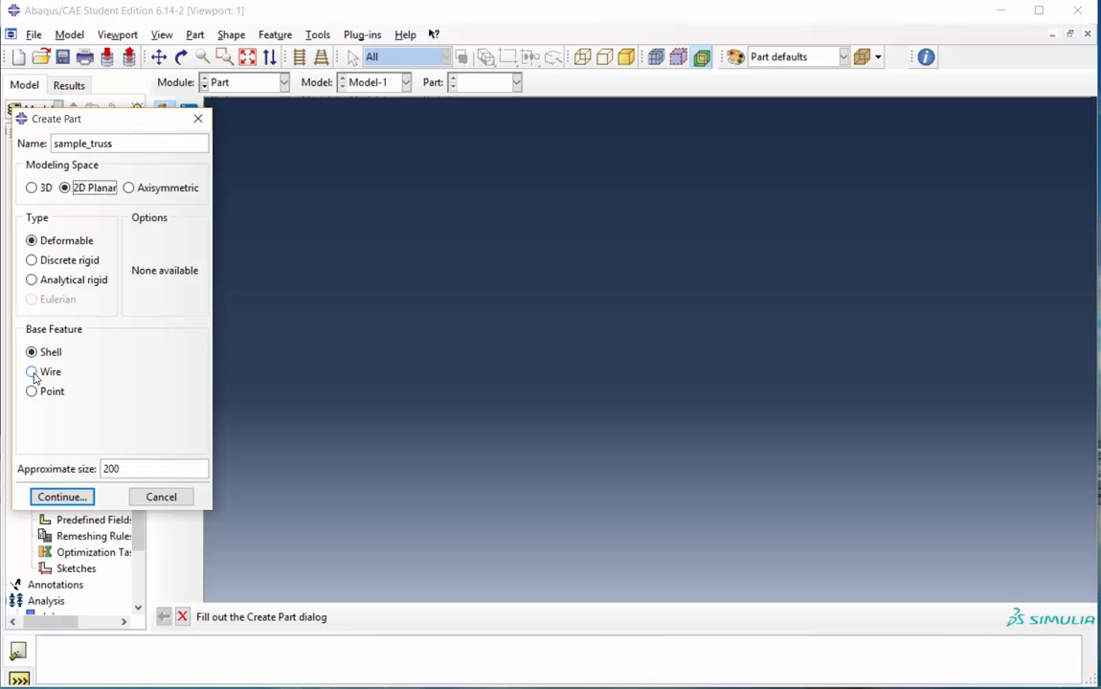
click(33, 374)
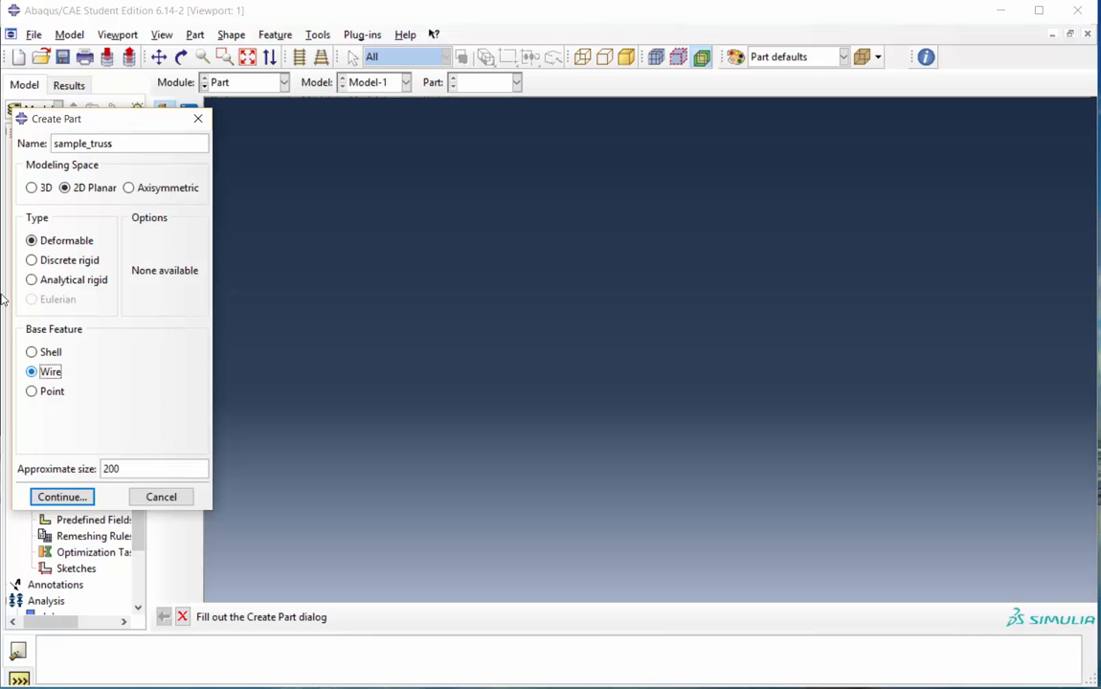
double_click(110, 468)
text(10)
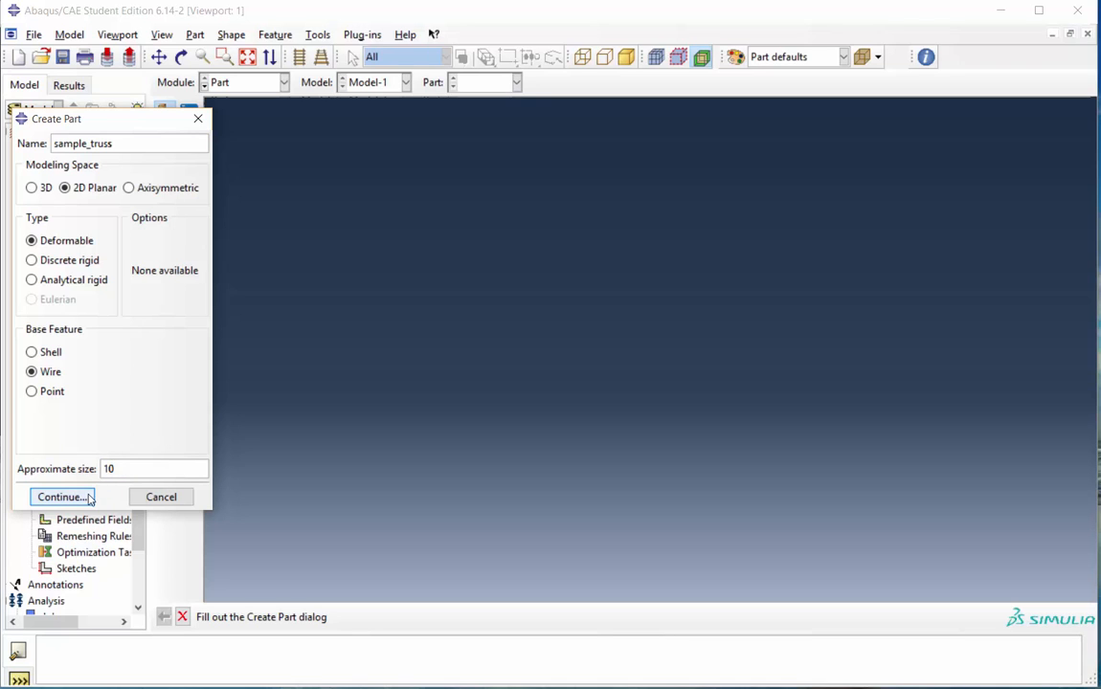
click(63, 497)
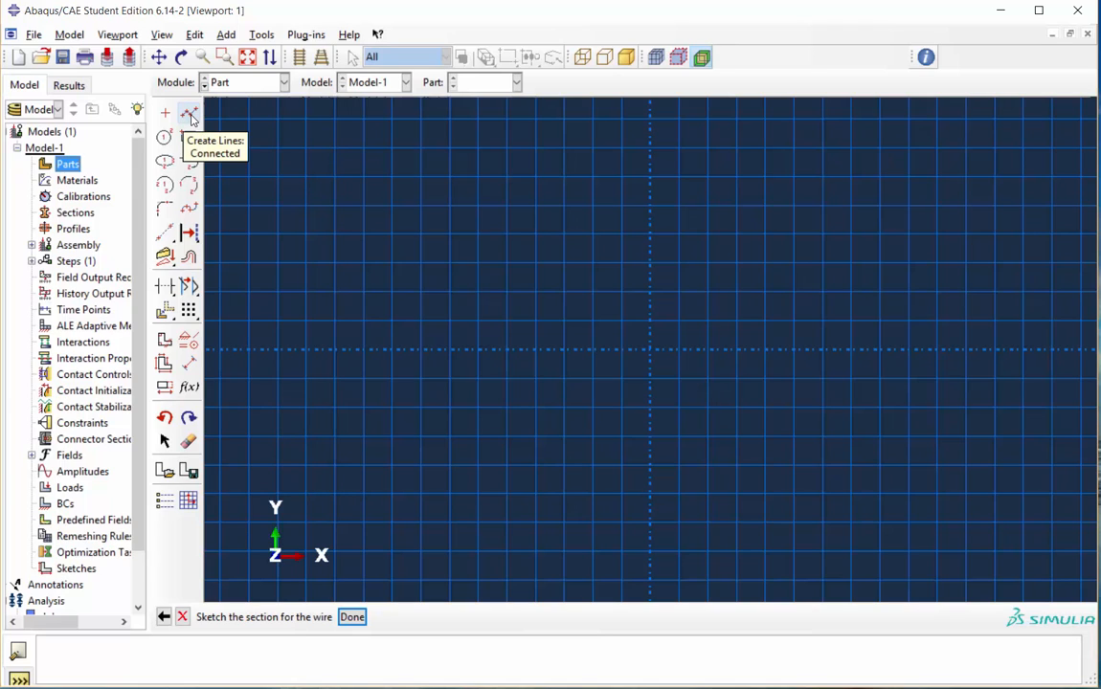
- Draw connected lines forming a closed right triangle: vertical left edge, top edge, diagonal back to the start
click(191, 117)
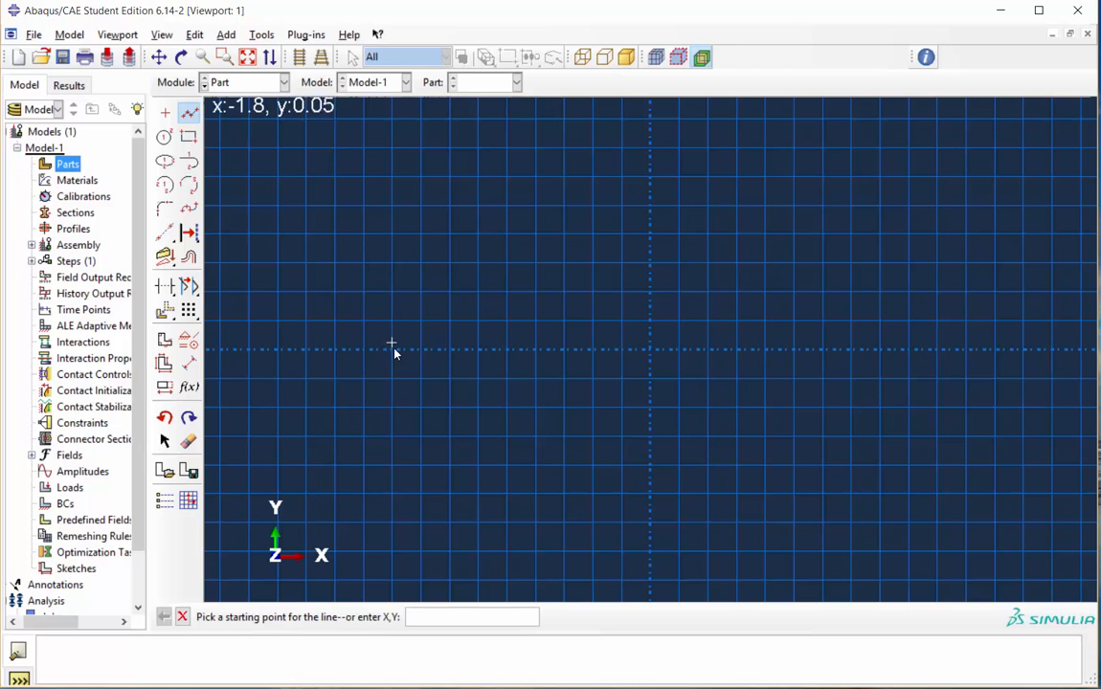
click(337, 524)
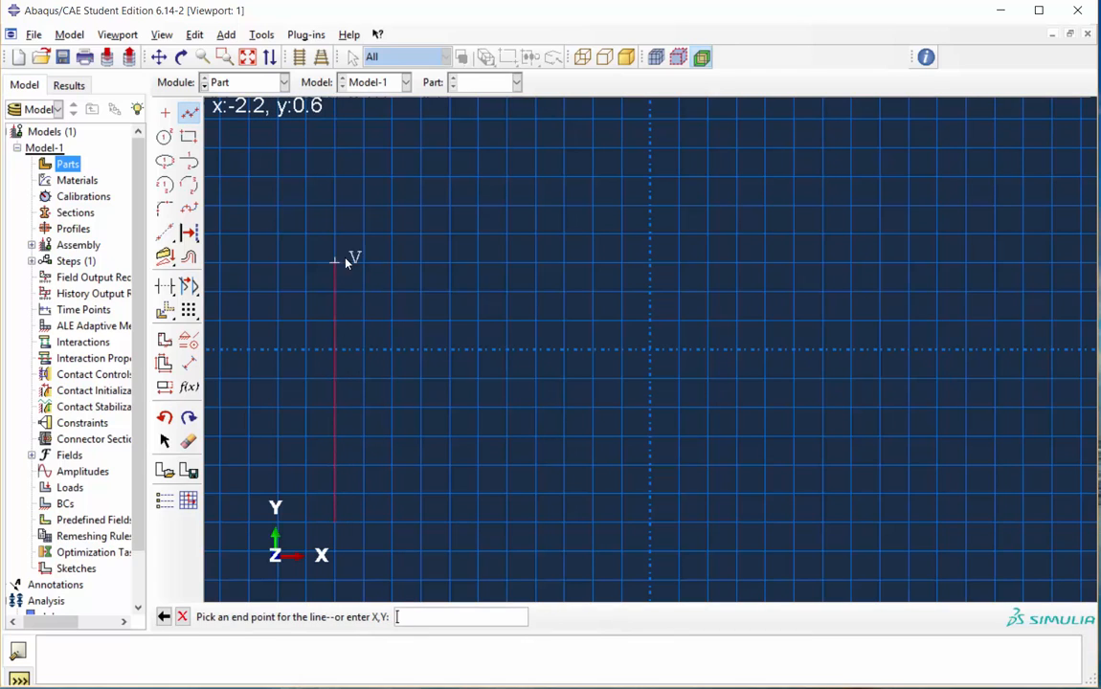
click(335, 148)
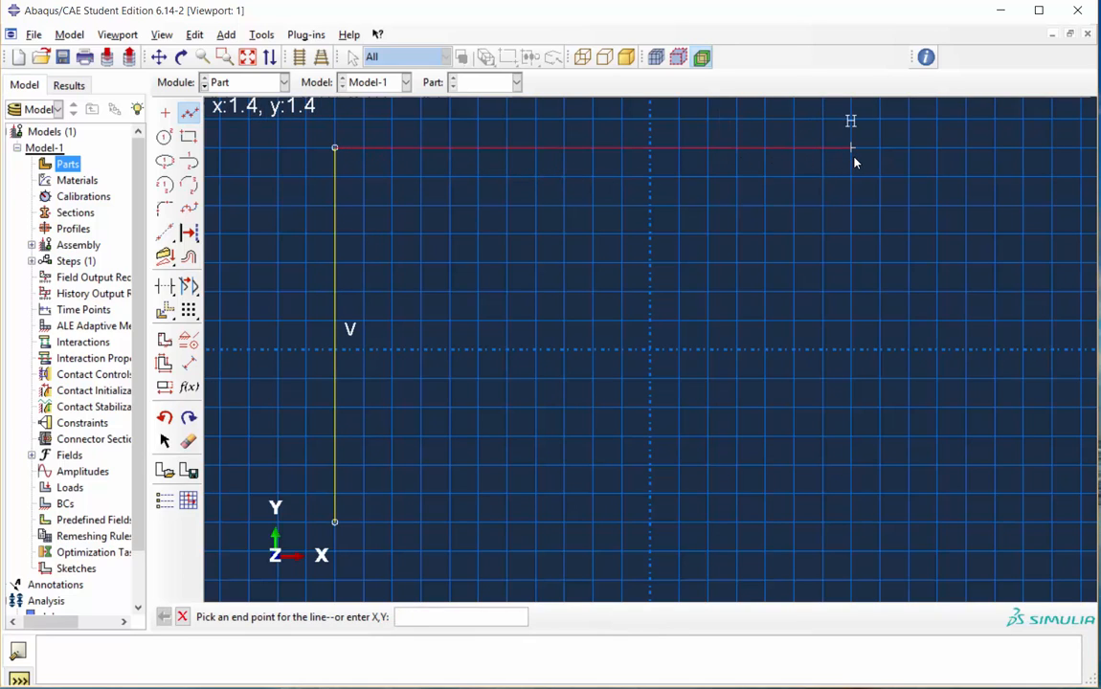
click(908, 147)
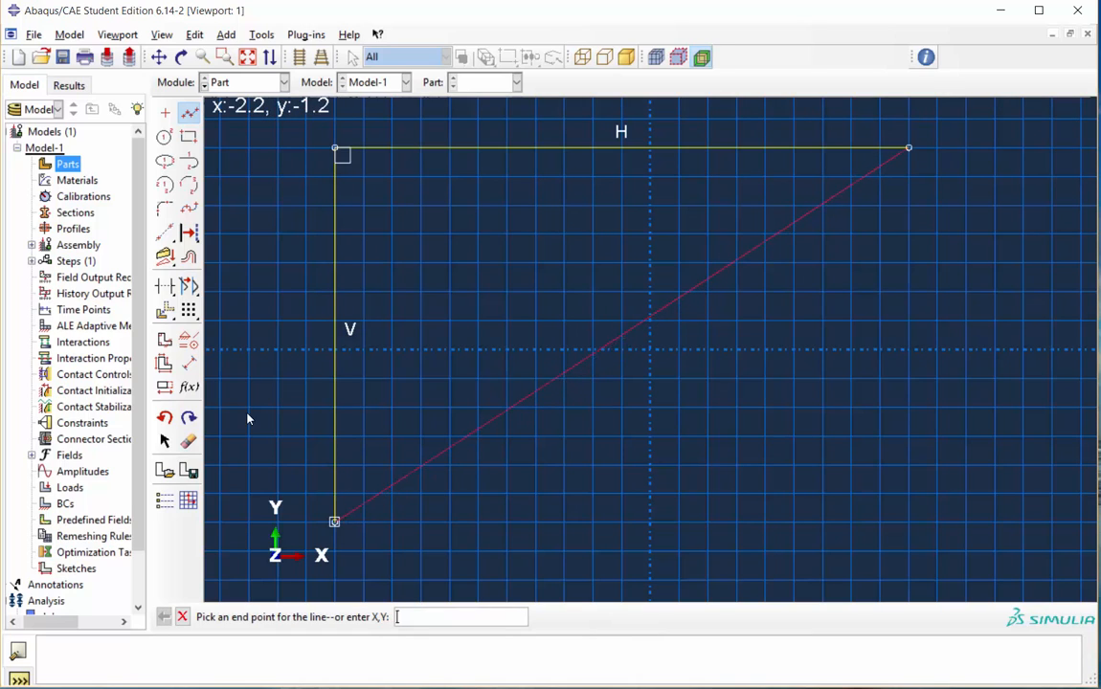
click(336, 522)
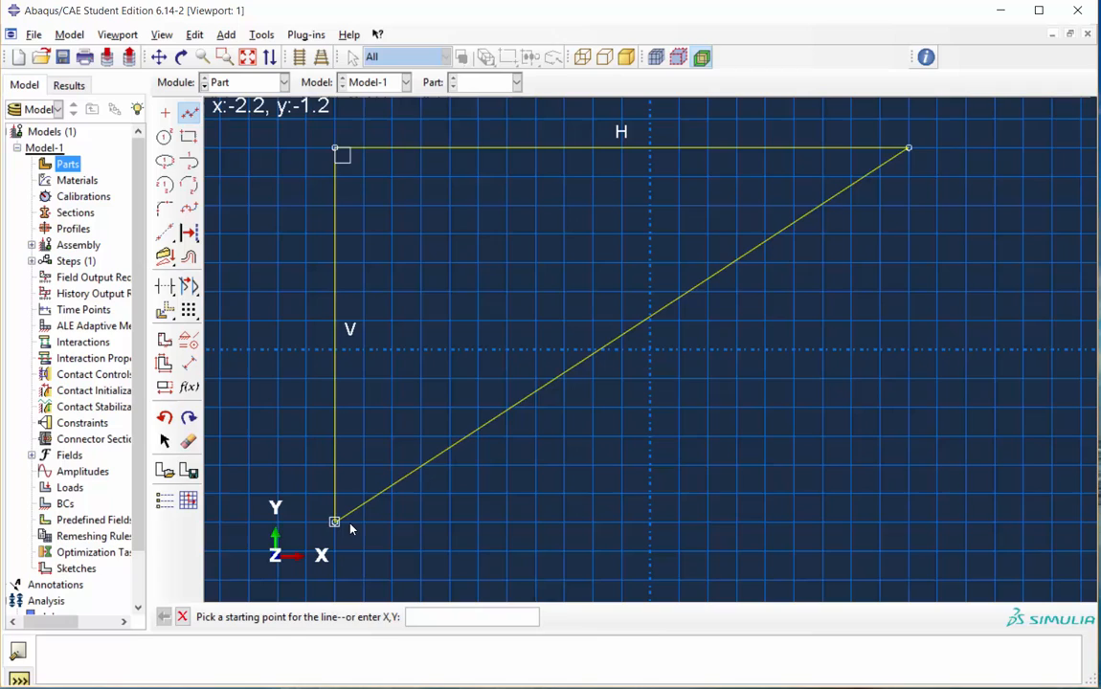
key(Escape)
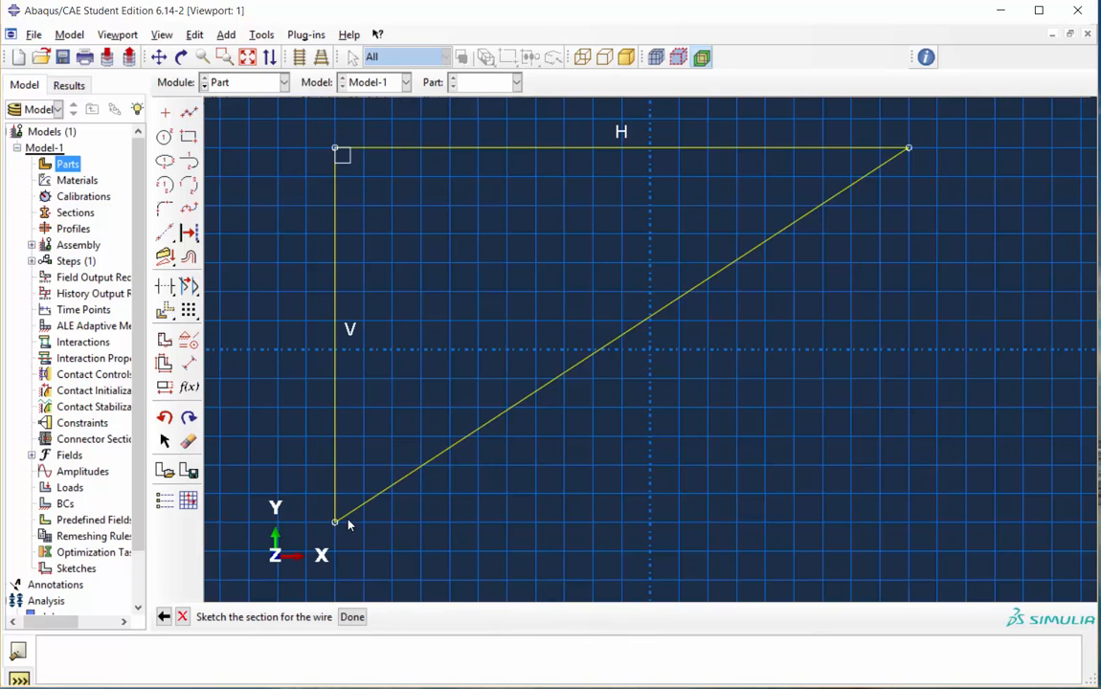
- Dimension the vertical edge to 3 and the top horizontal edge to 4
click(190, 365)
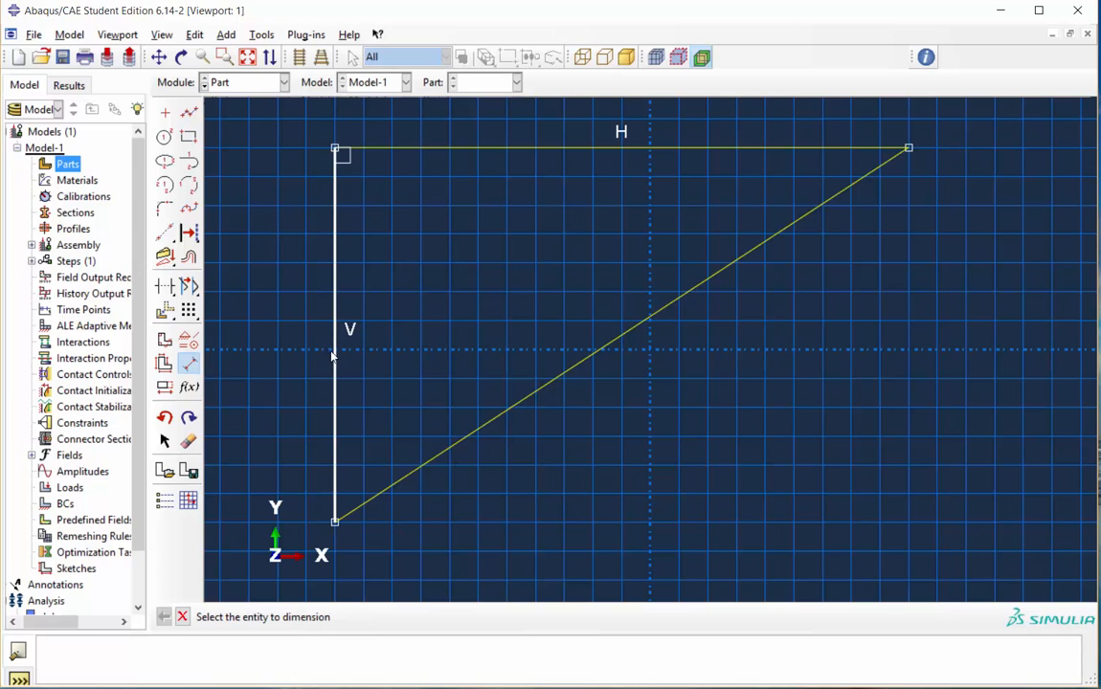
click(335, 440)
click(304, 347)
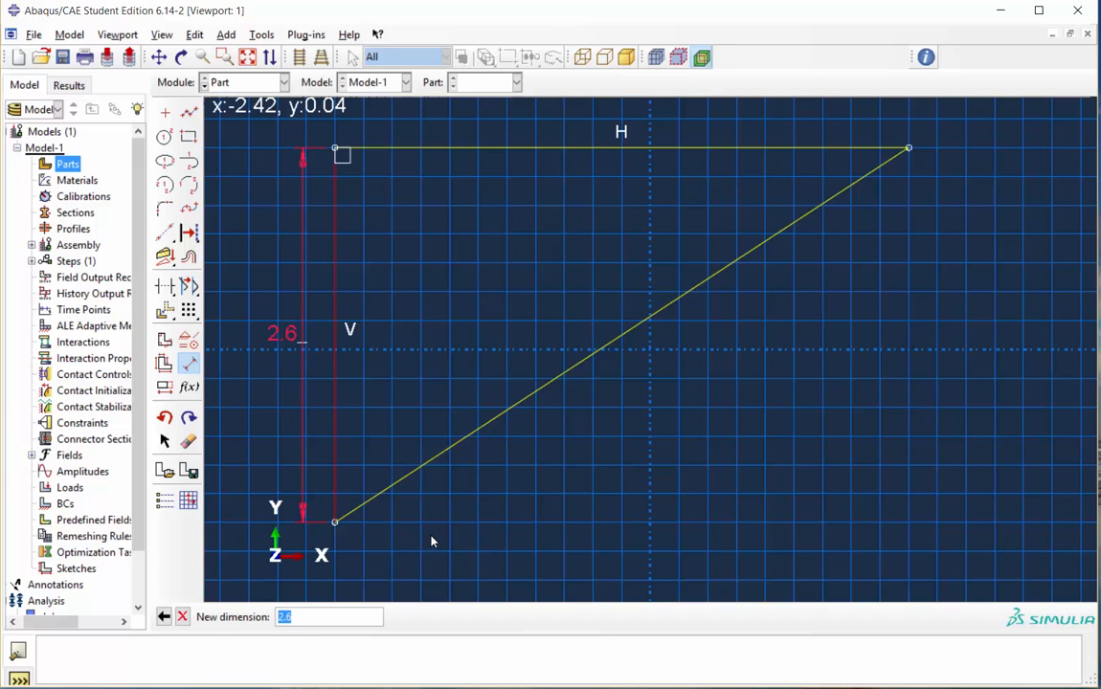
text(3)
key(Return)
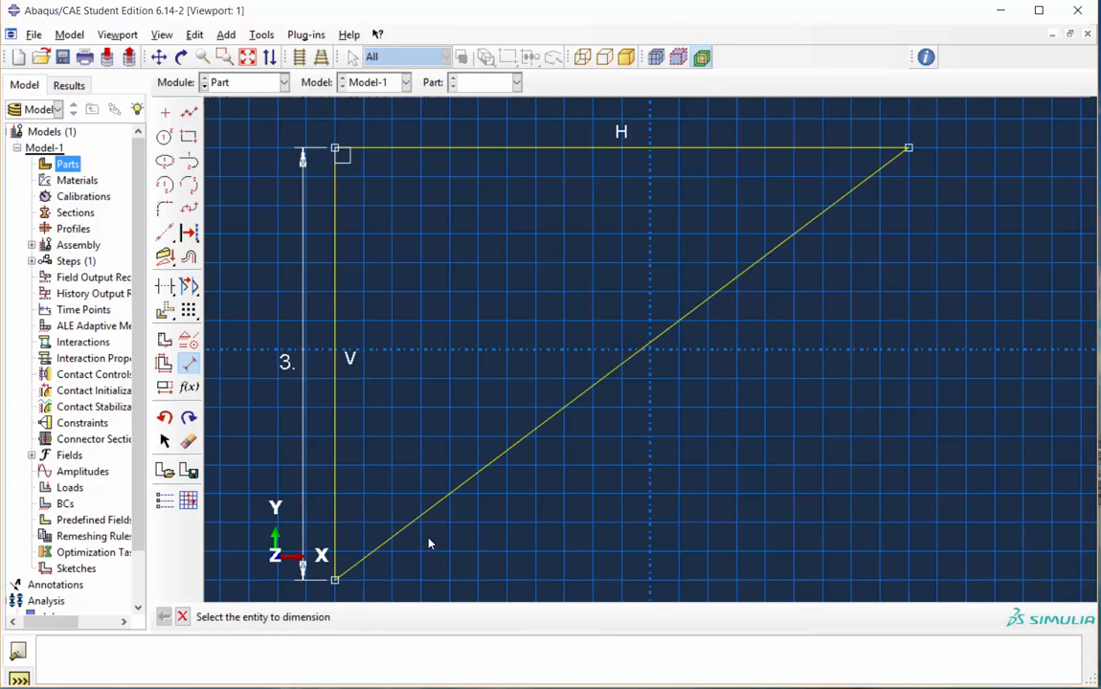
click(602, 148)
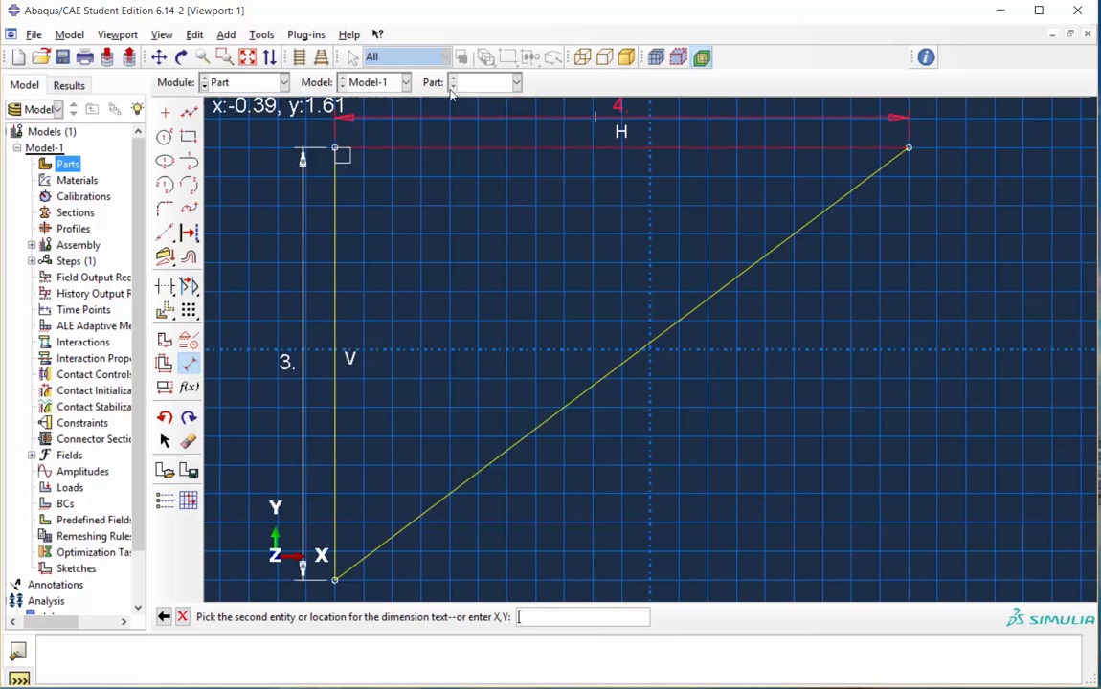
click(453, 110)
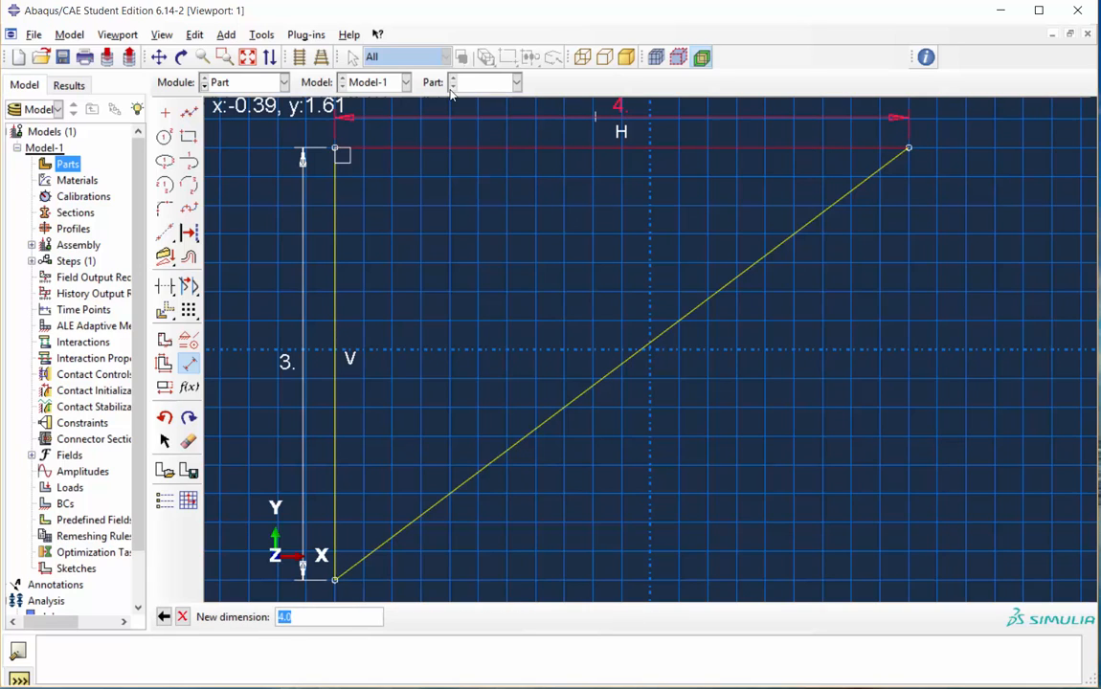
text(4)
key(Return)
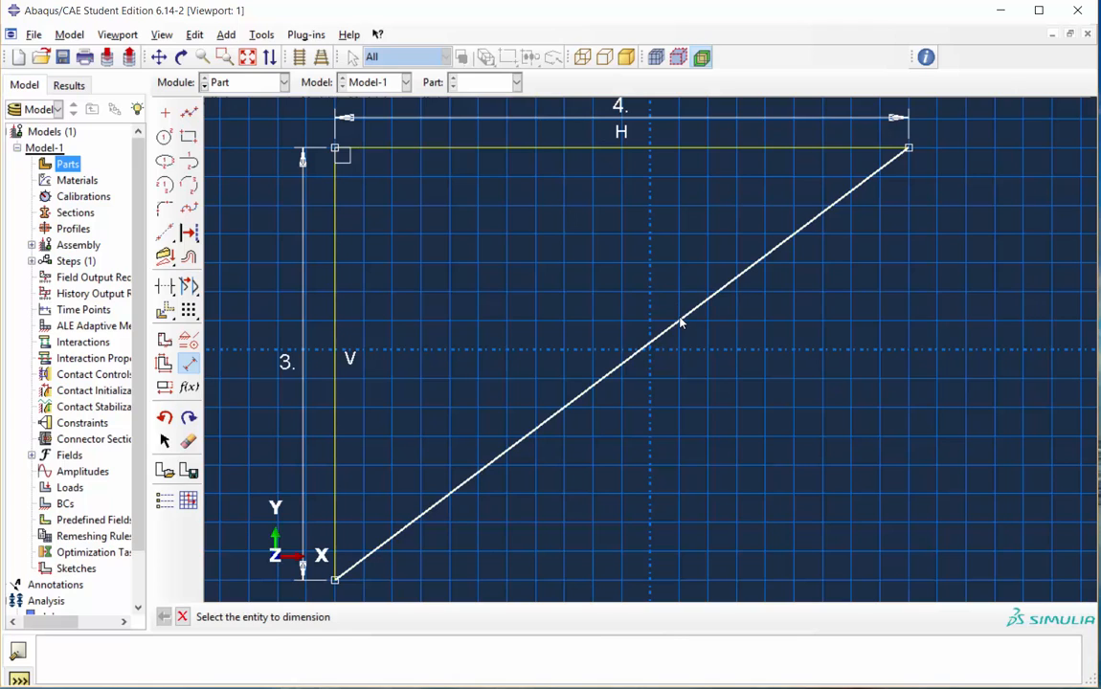
- Delete the vertical left edge and finish the sketch to create the wire part
key(Escape)
click(188, 441)
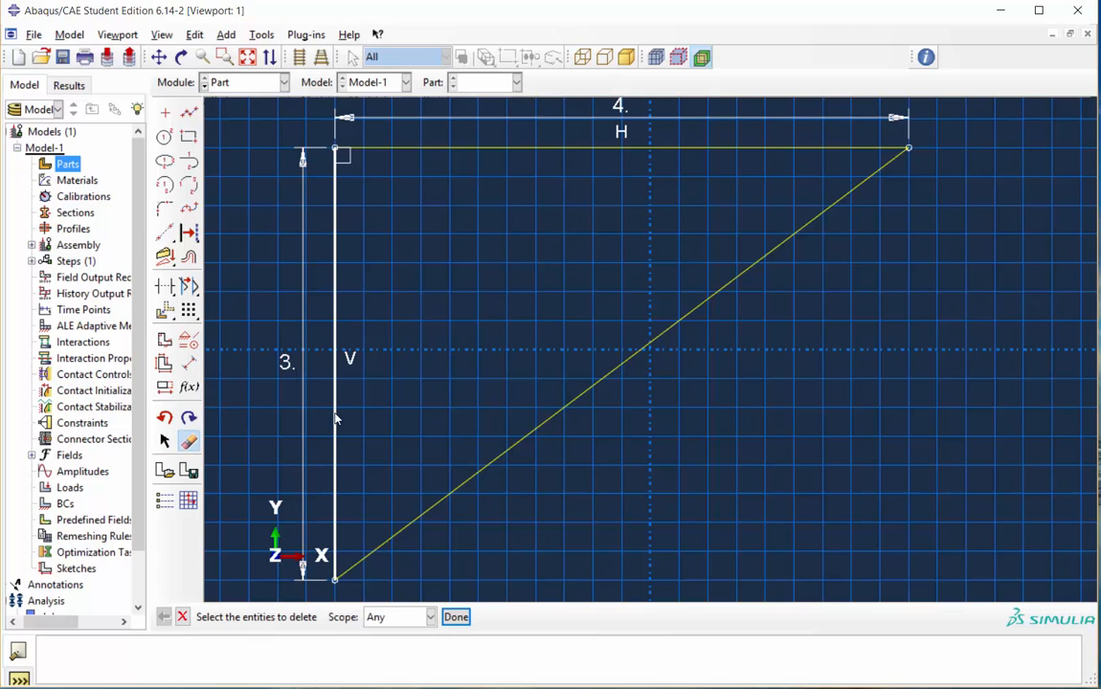
click(335, 369)
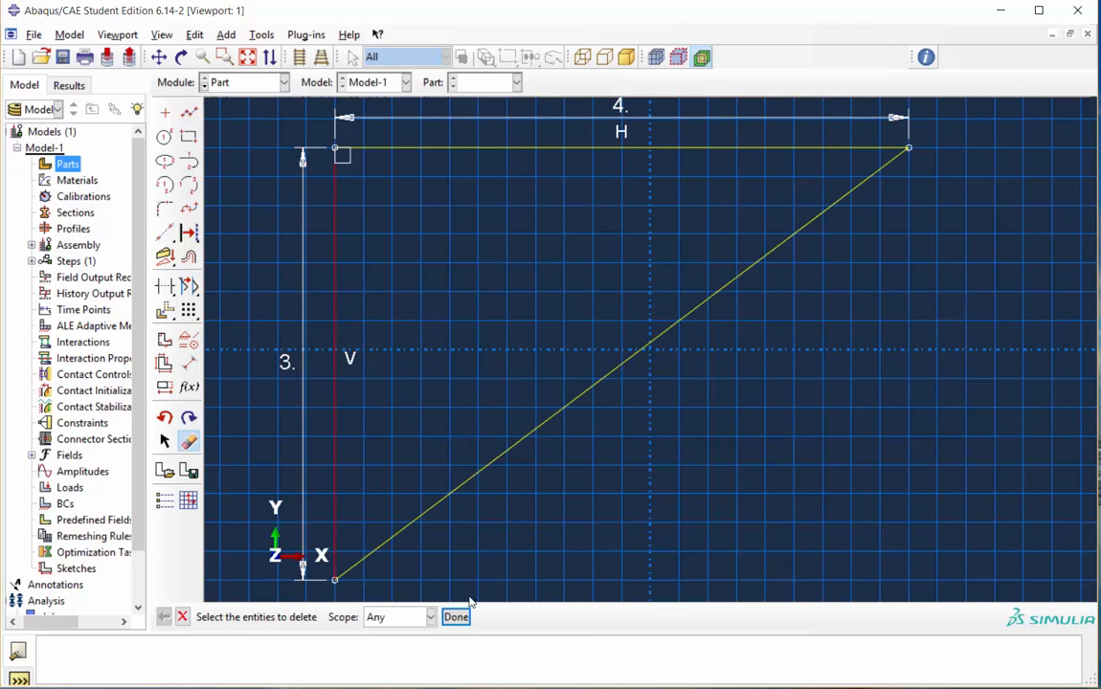
middle_click(409, 555)
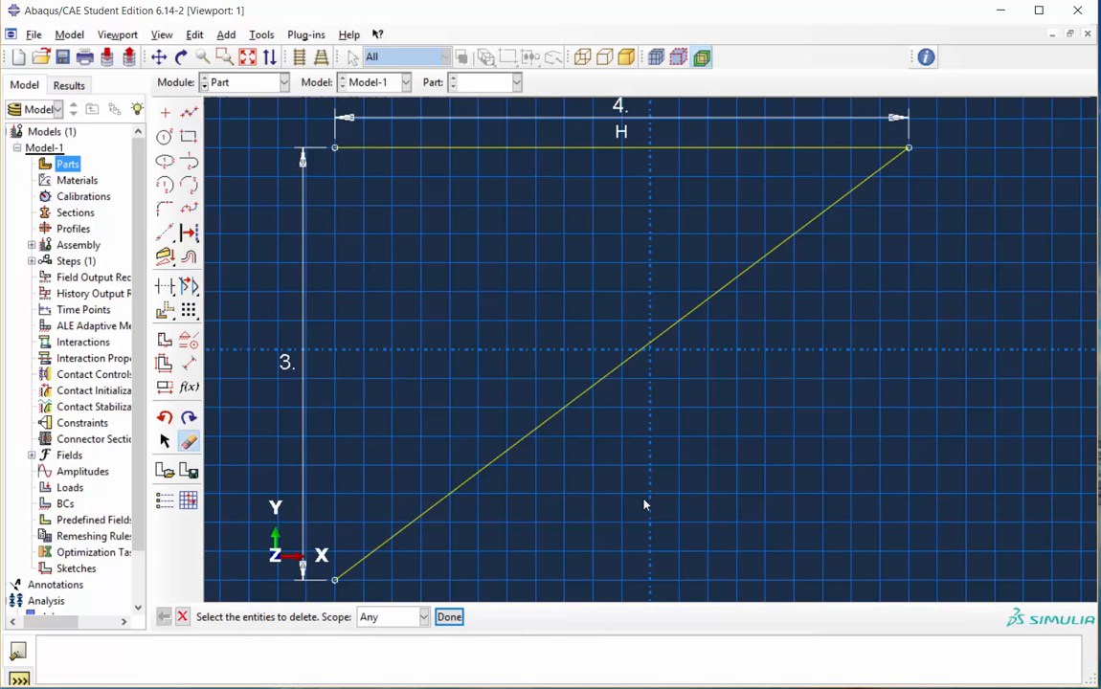
click(449, 617)
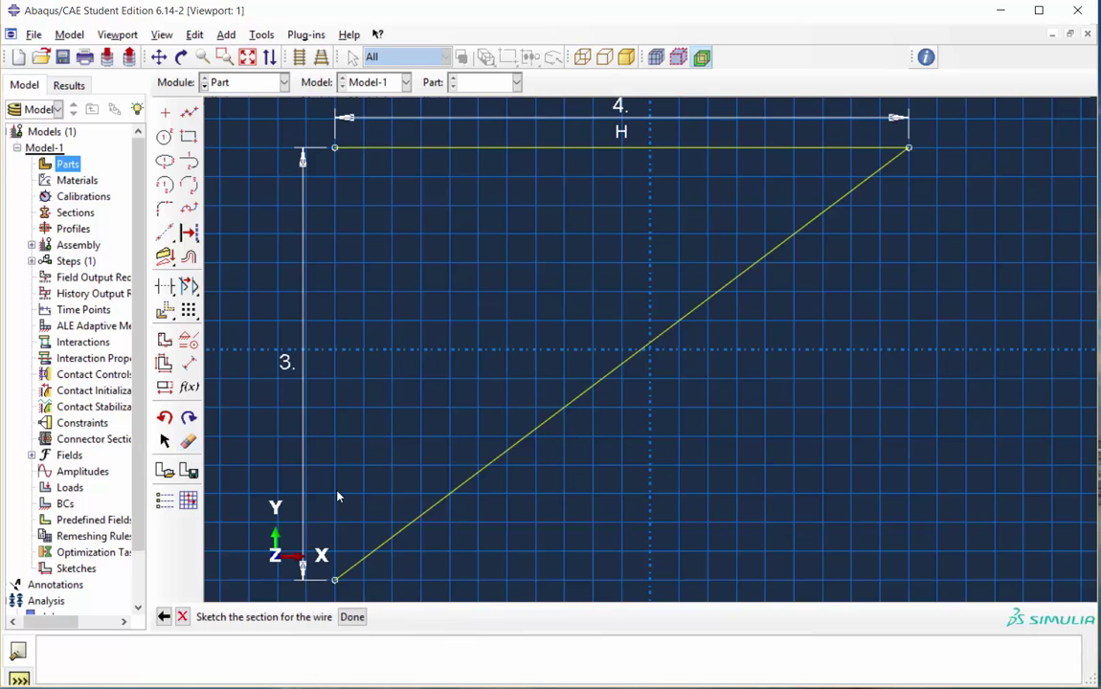
middle_click(548, 574)
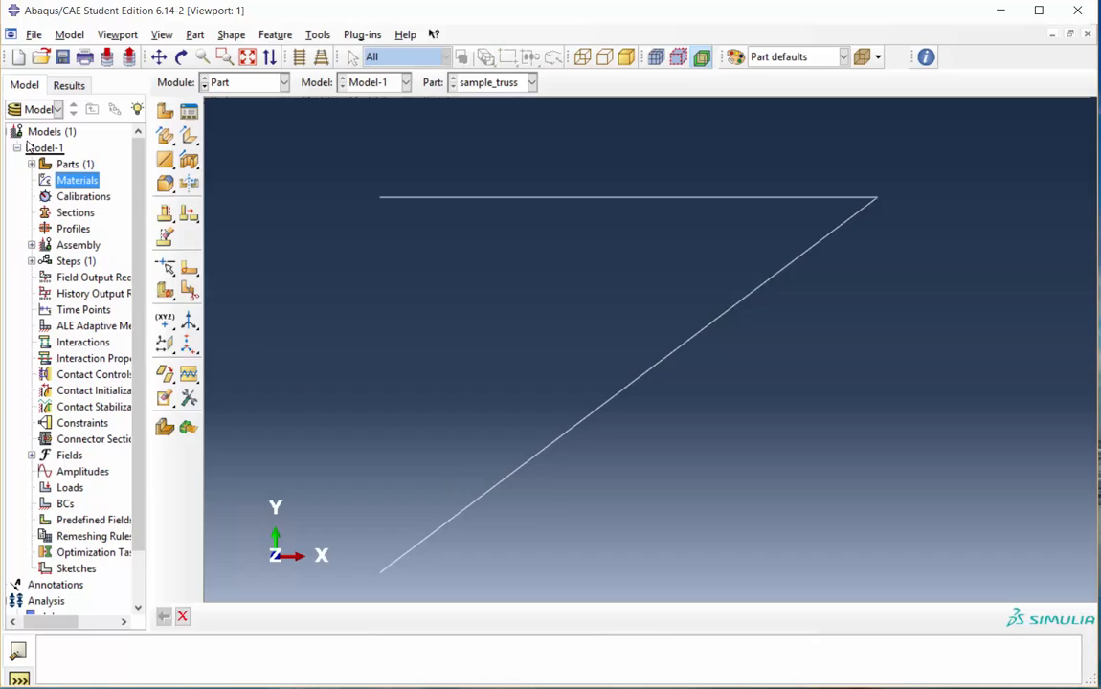
- Define material steel with elastic Young's modulus 210e9 and Poisson's ratio 0.29
double_click(76, 180)
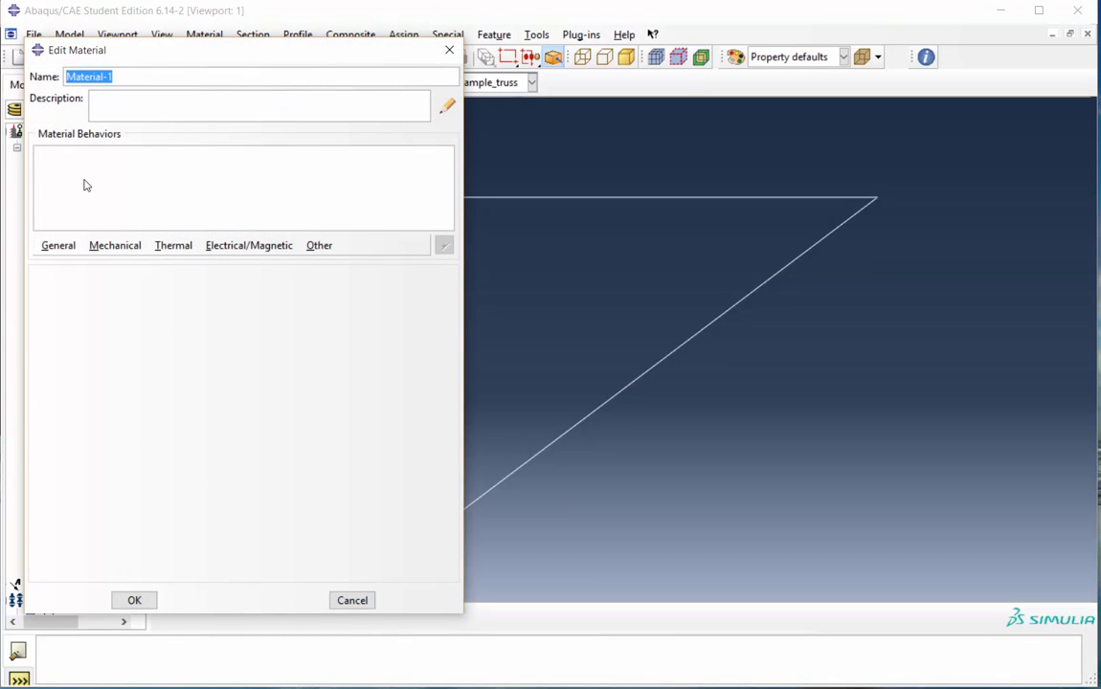
text(steel)
click(115, 245)
mouse_move(124, 263)
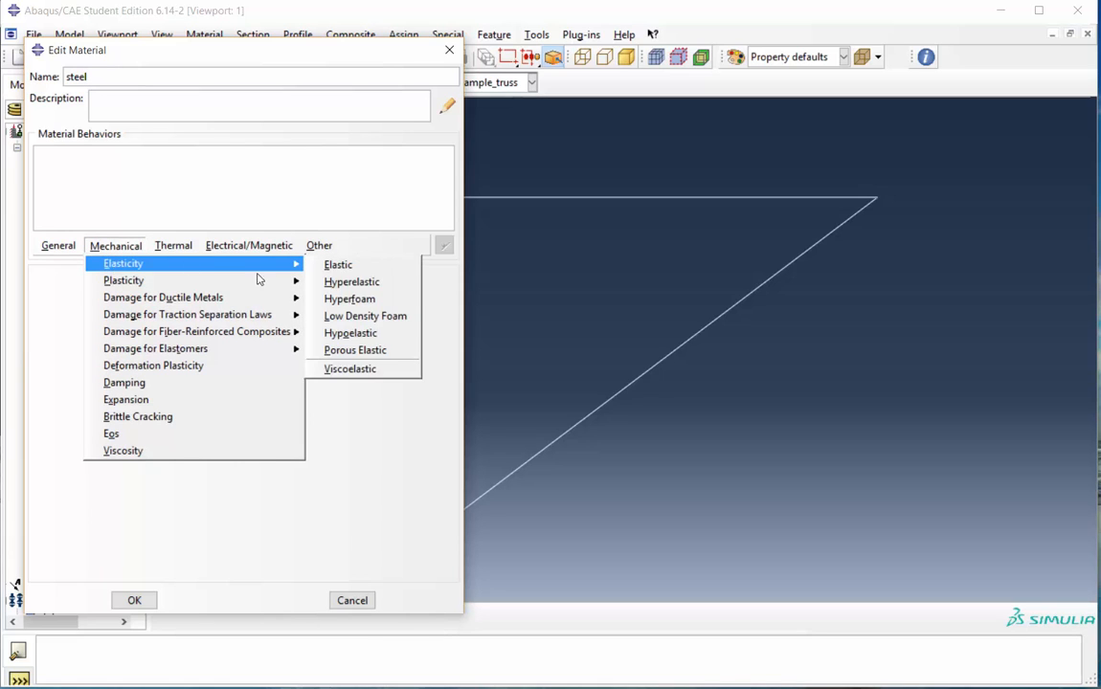
click(337, 264)
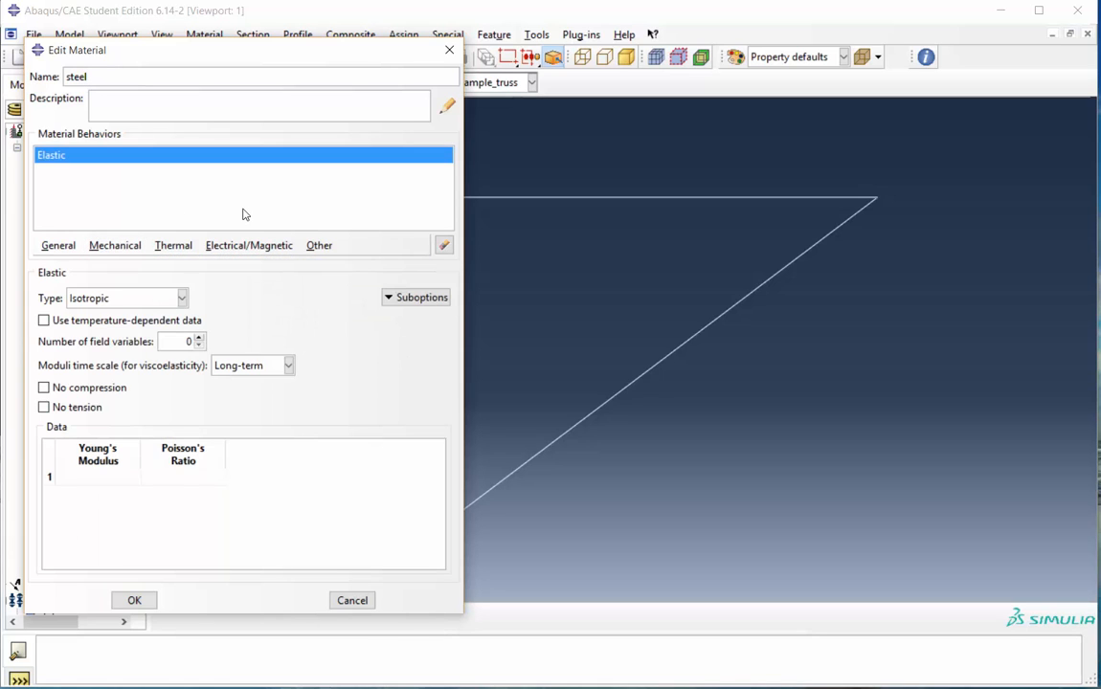
click(100, 476)
text(210e)
key(Tab)
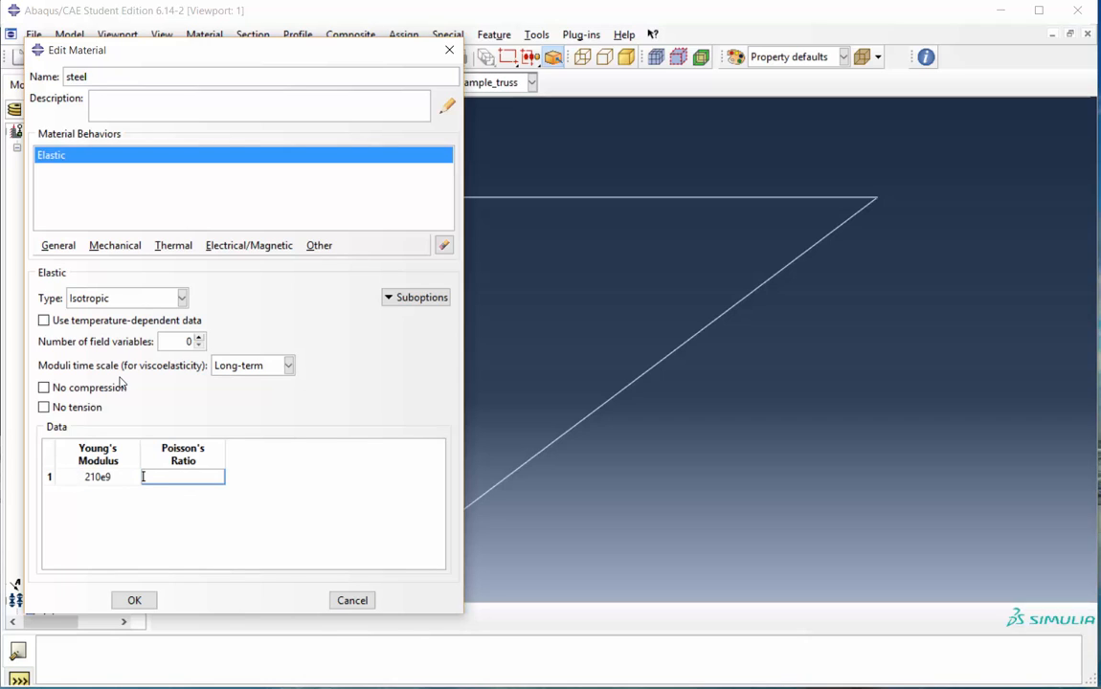
text(0.)
text(29)
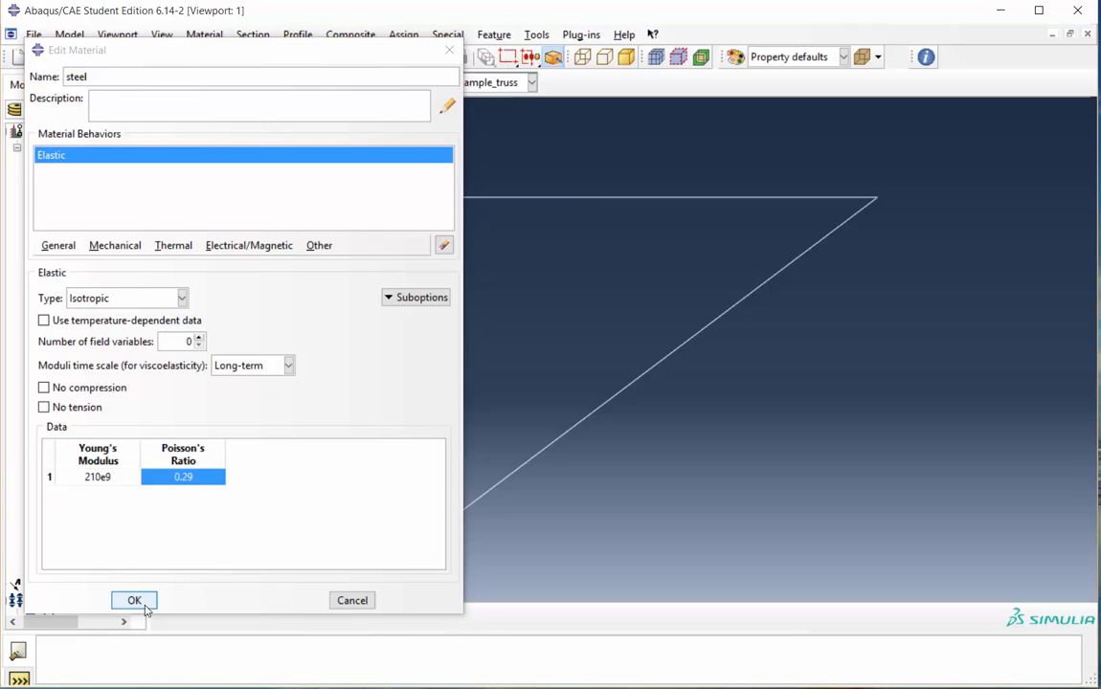
click(134, 600)
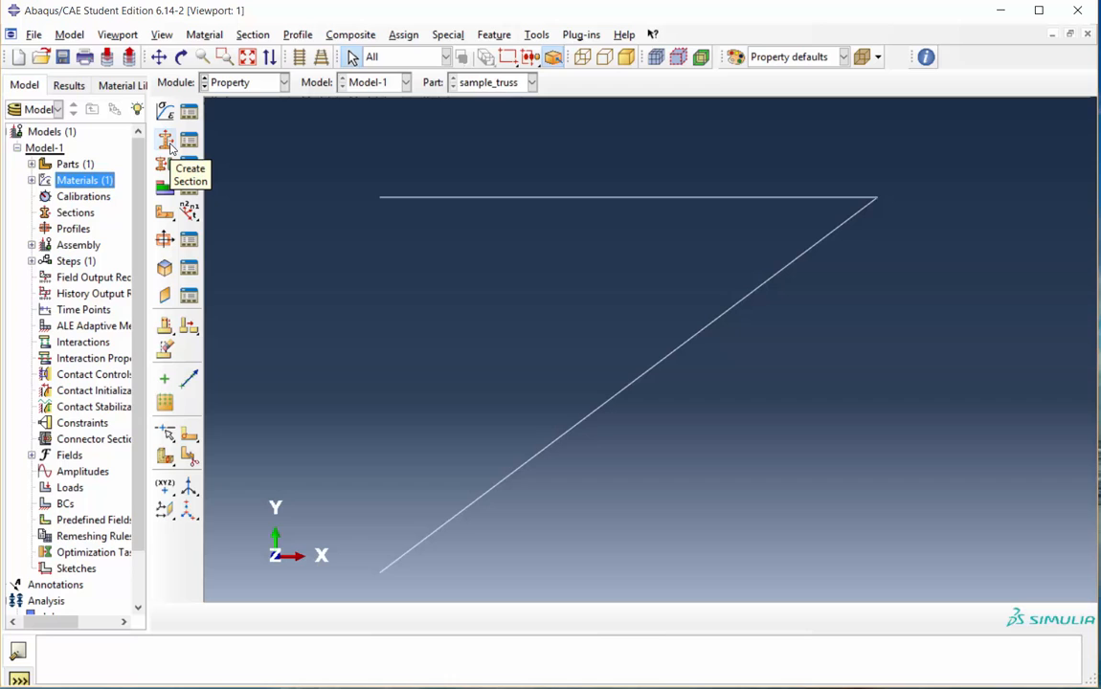
- Create a beam truss section sec1_200mm^2 and select its cross-sectional area field for 200e-6
click(166, 140)
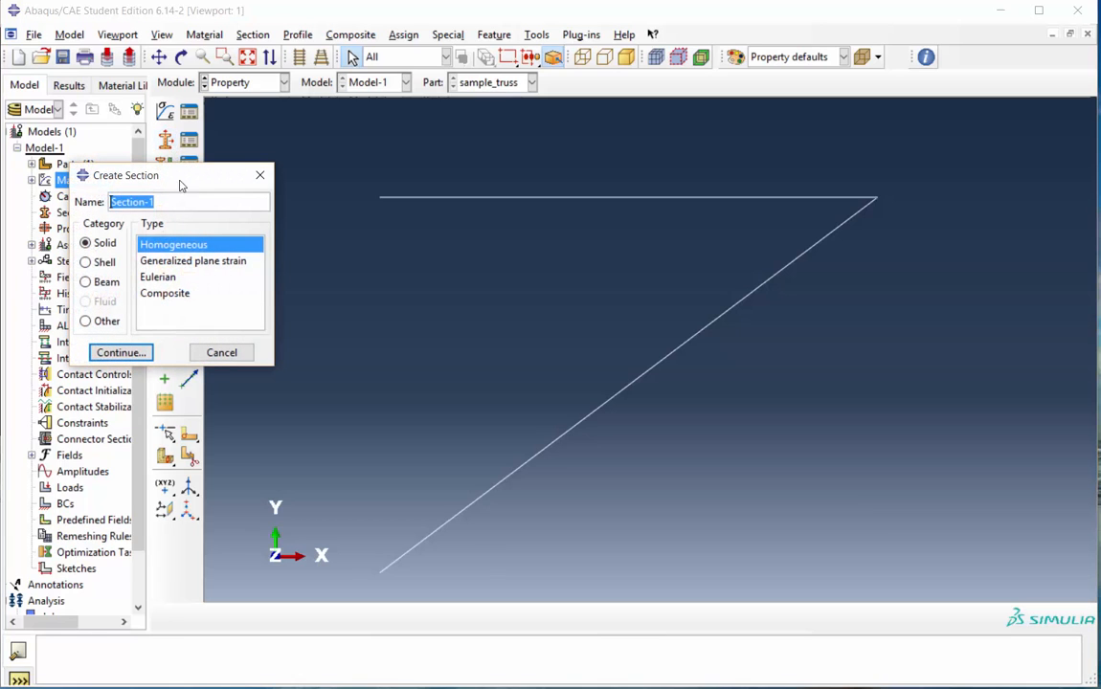
text(sec)
text(1_)
text(200)
text(mm)
text(^2)
click(86, 281)
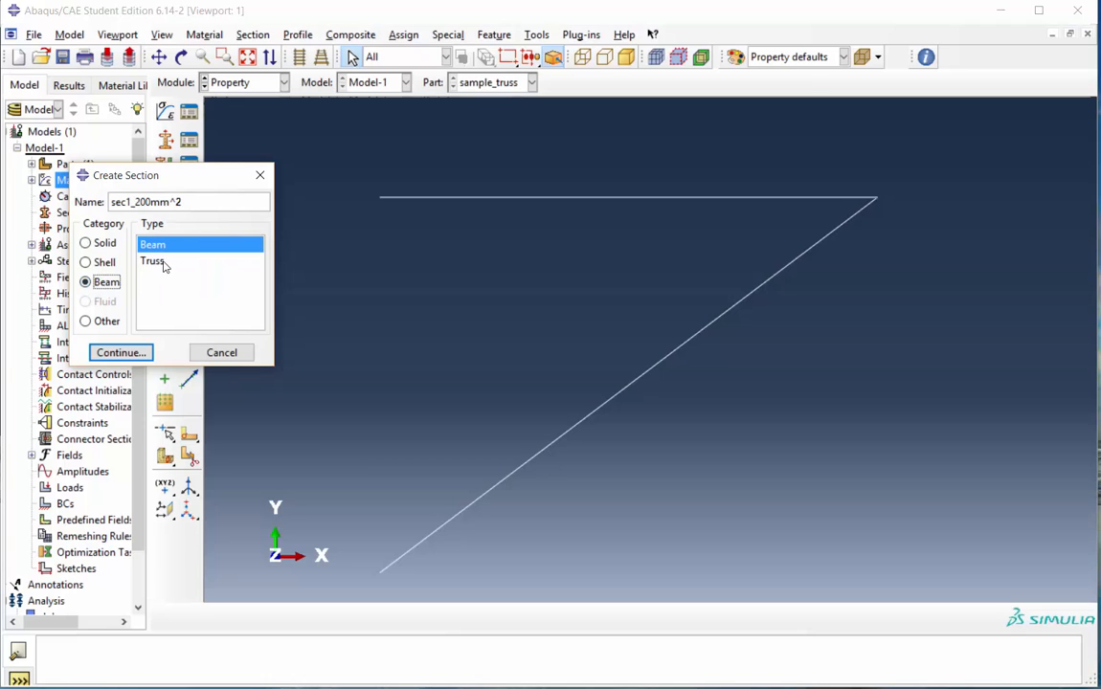
click(153, 261)
click(121, 353)
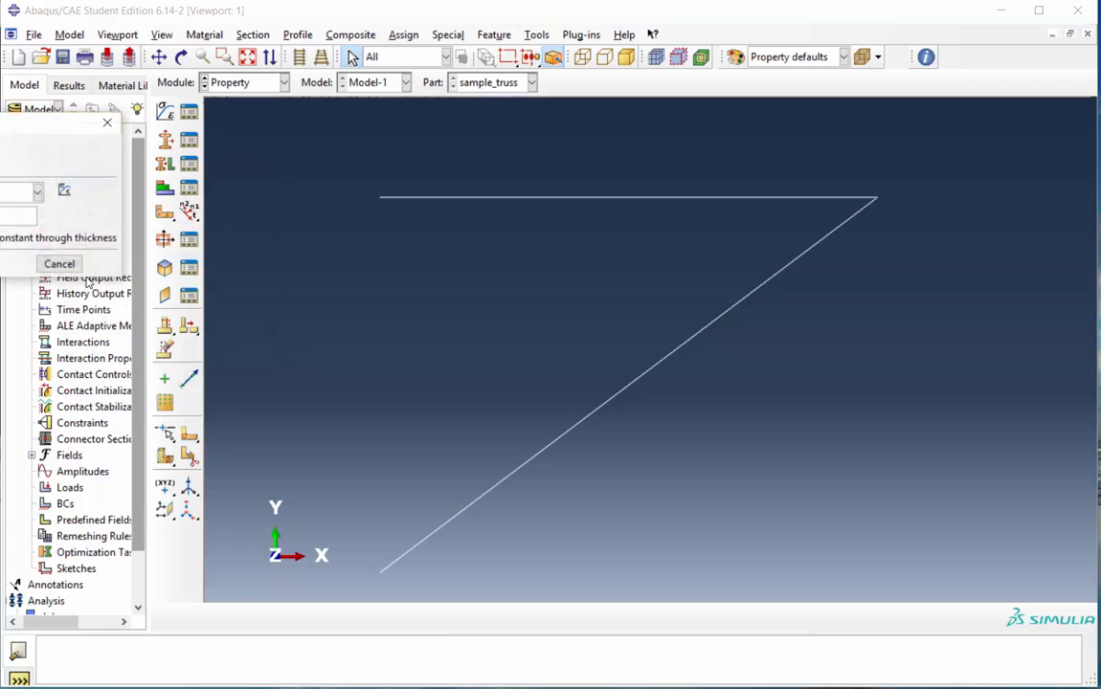
drag(29, 123, 207, 154)
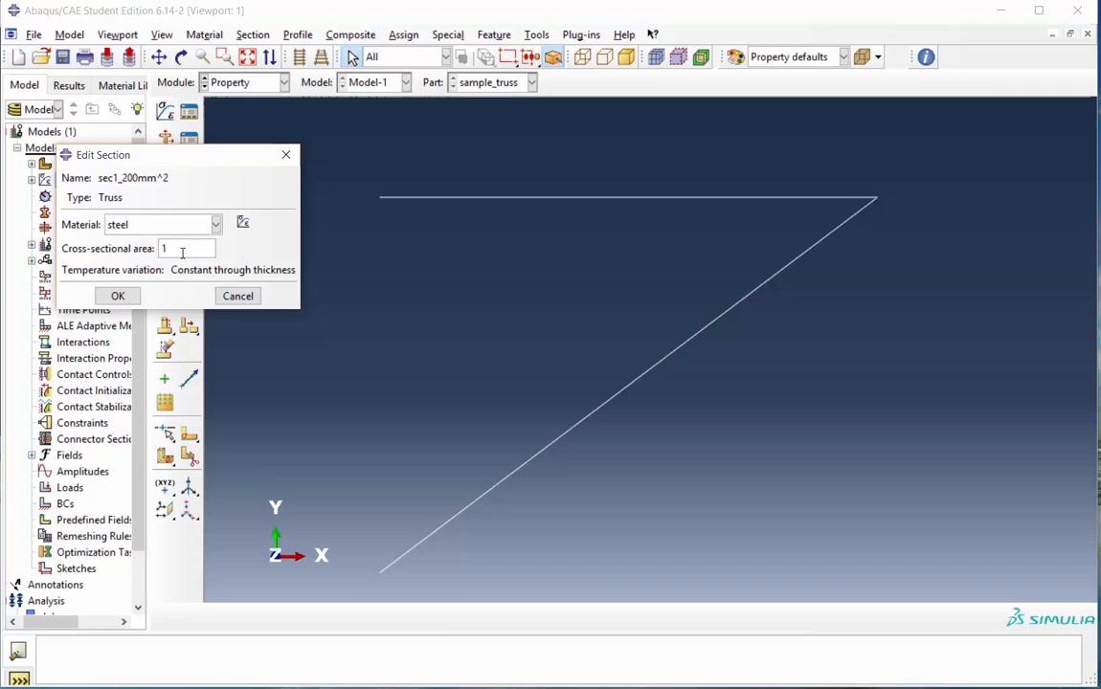
double_click(165, 248)
text(200)
text(3)
text(-6)
- Confirm sec1_200mm^2, then create steel truss section sec_300mm^2 with area 300e-6
click(117, 296)
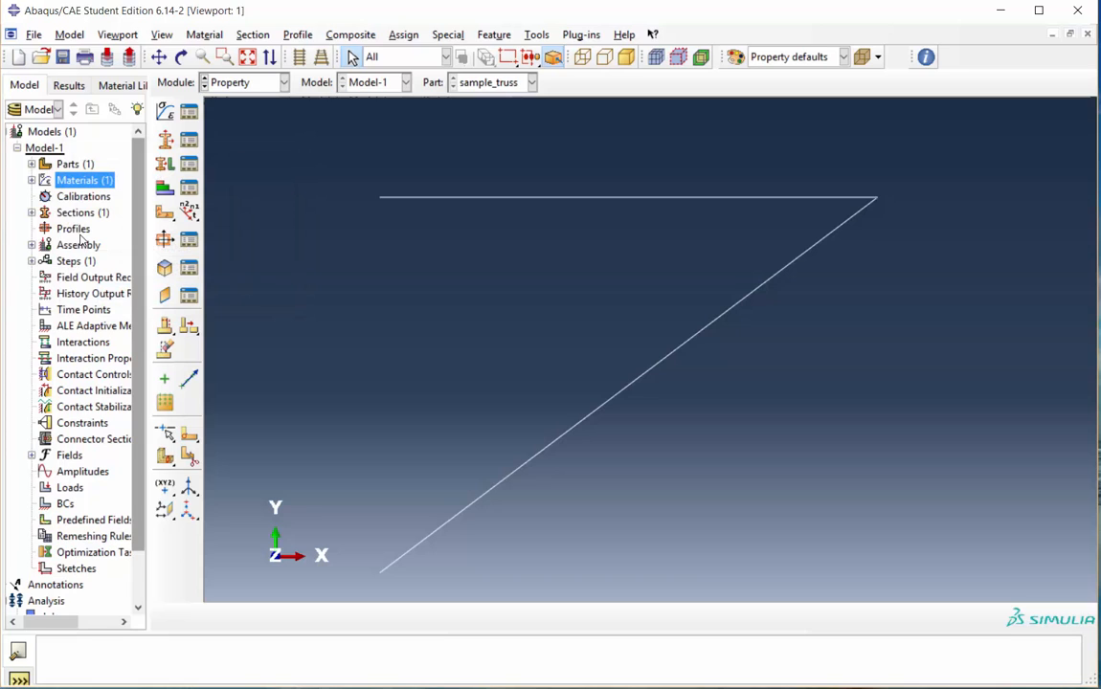
click(165, 115)
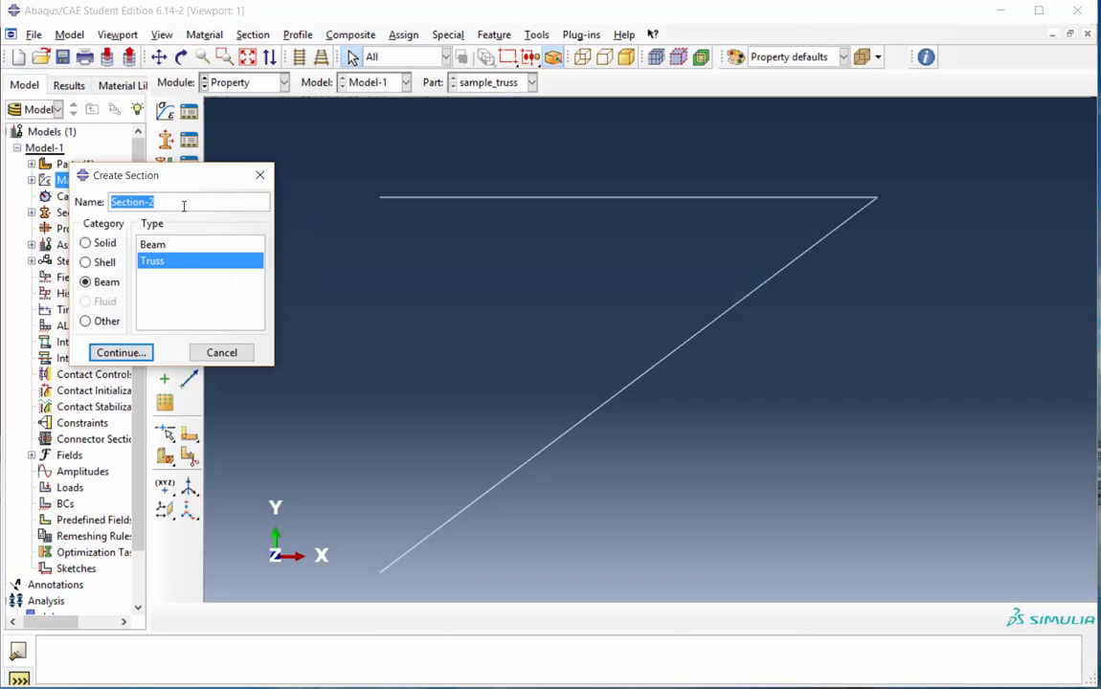
text(sec_)
text(300_)
text(mm)
key(BackSpace)
key(BackSpace)
key(BackSpace)
text(mm^2)
click(119, 352)
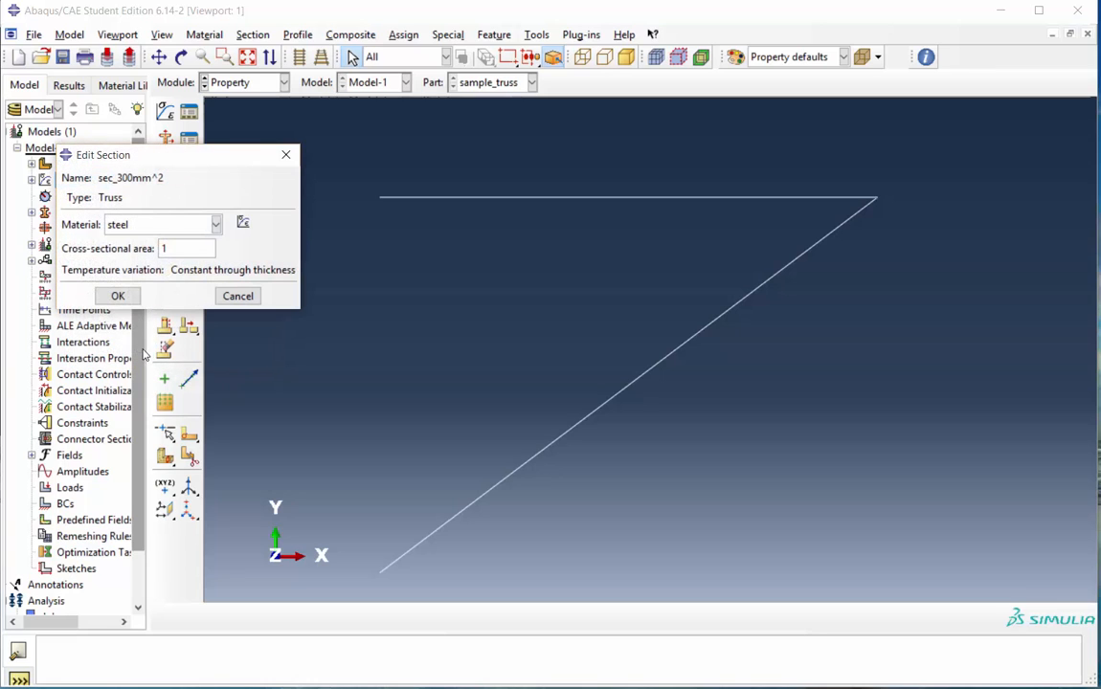
double_click(167, 247)
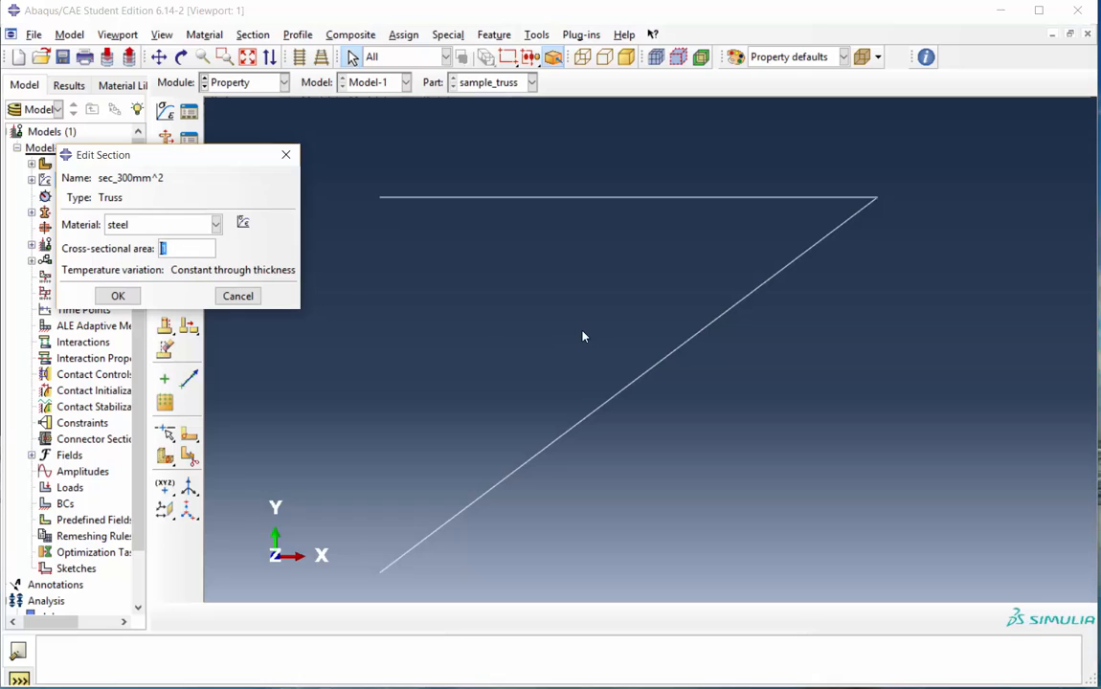
text(3)
text(00e-6)
click(118, 296)
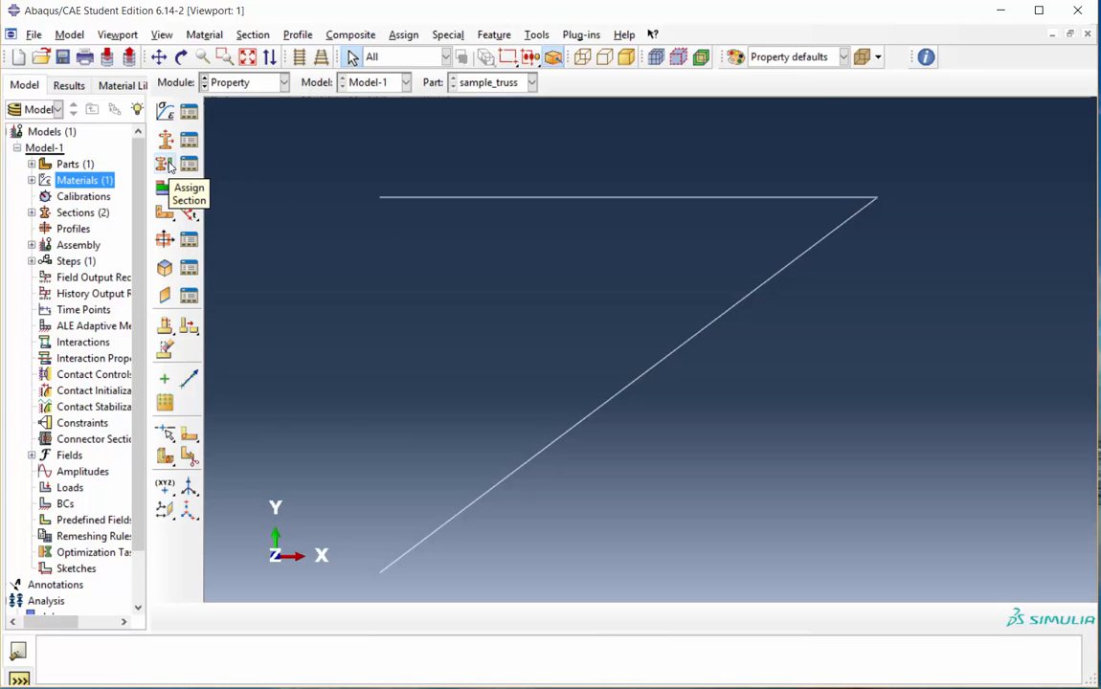
- Assign sec1_200mm^2 to the top horizontal member without creating a set
click(165, 165)
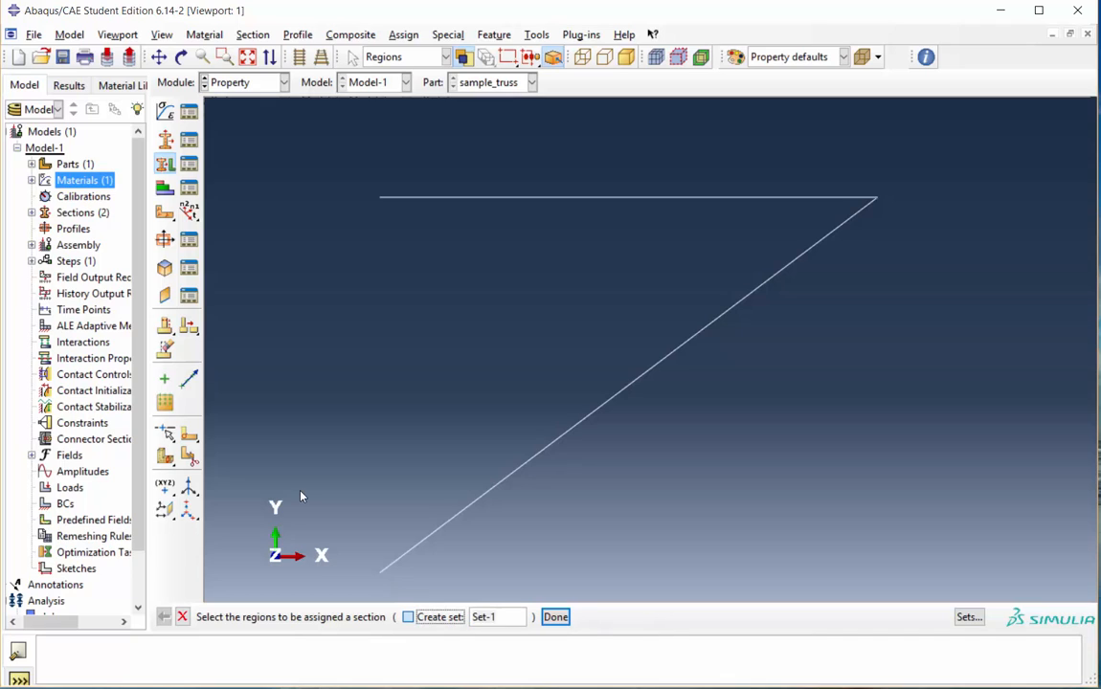
click(408, 617)
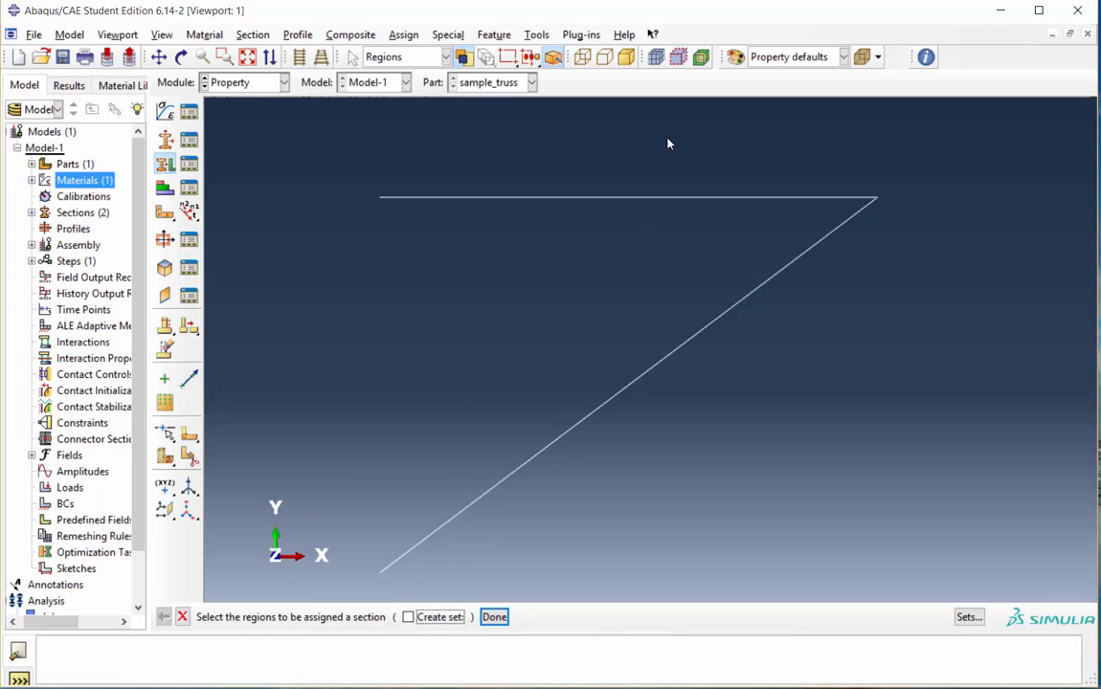
click(615, 195)
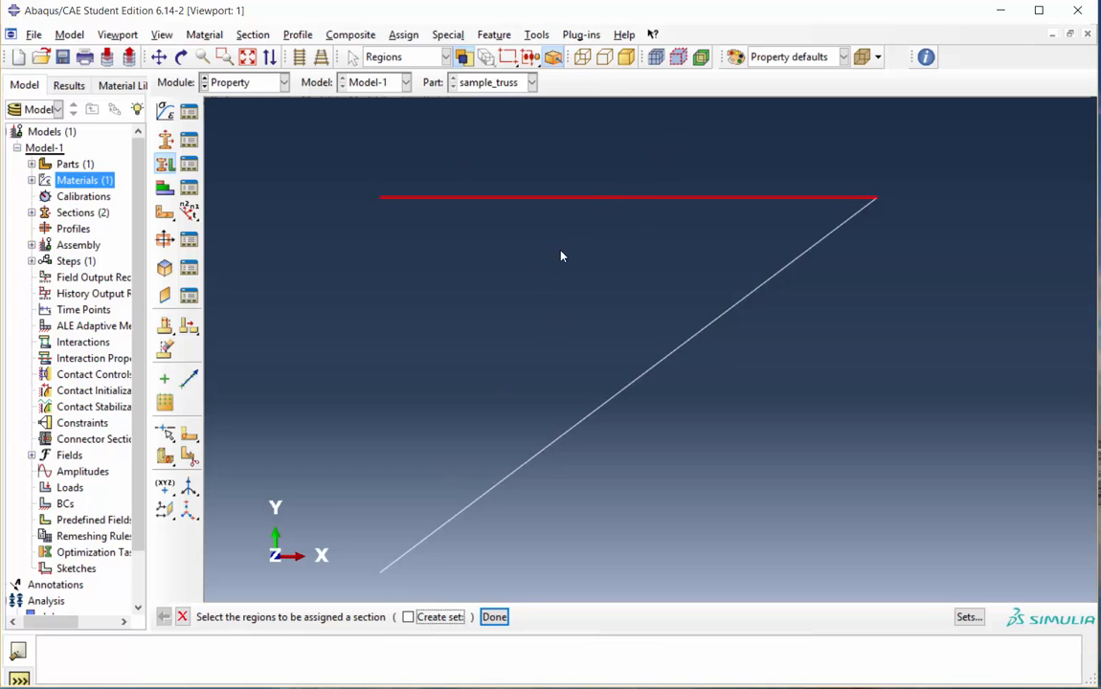
middle_click(449, 521)
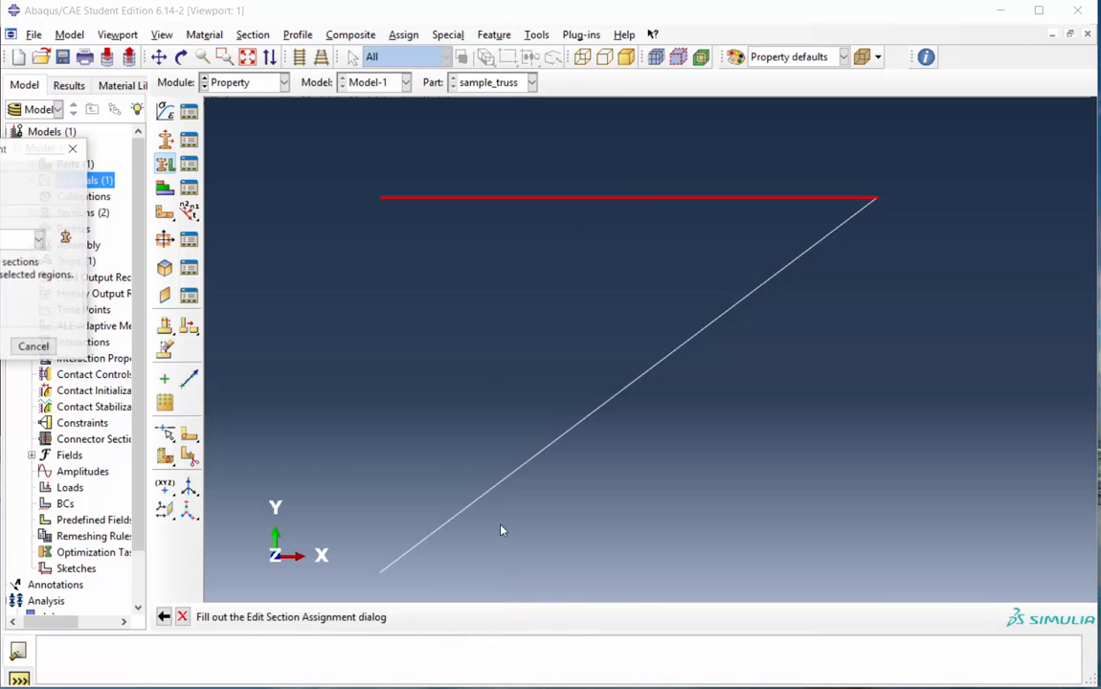
drag(44, 150, 258, 207)
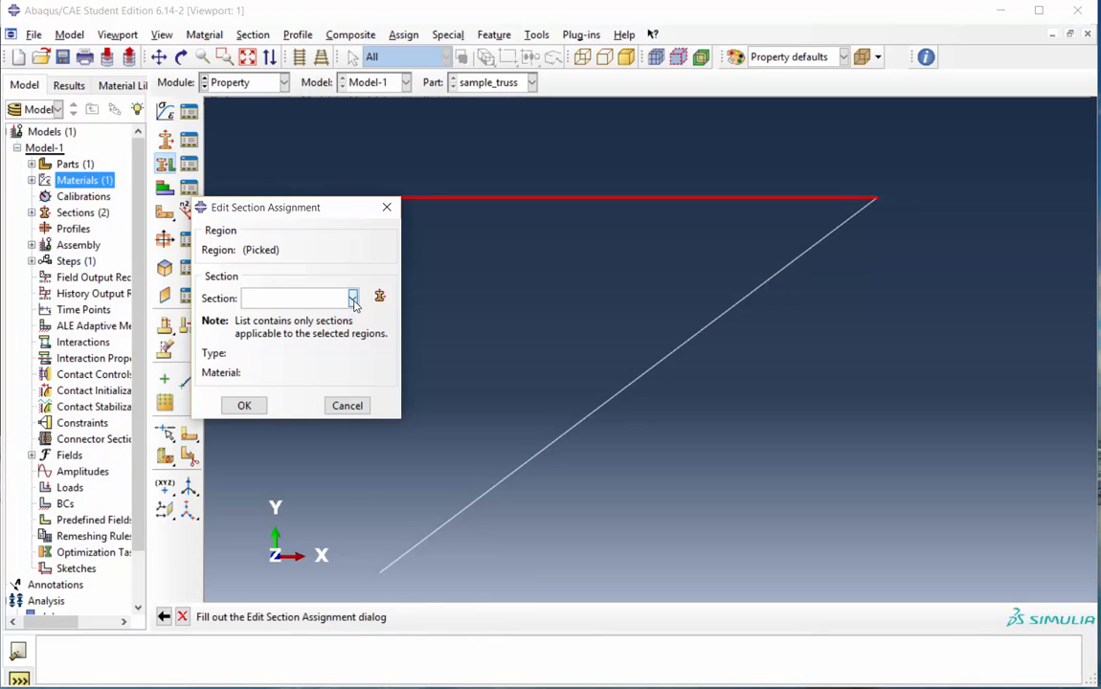
click(353, 299)
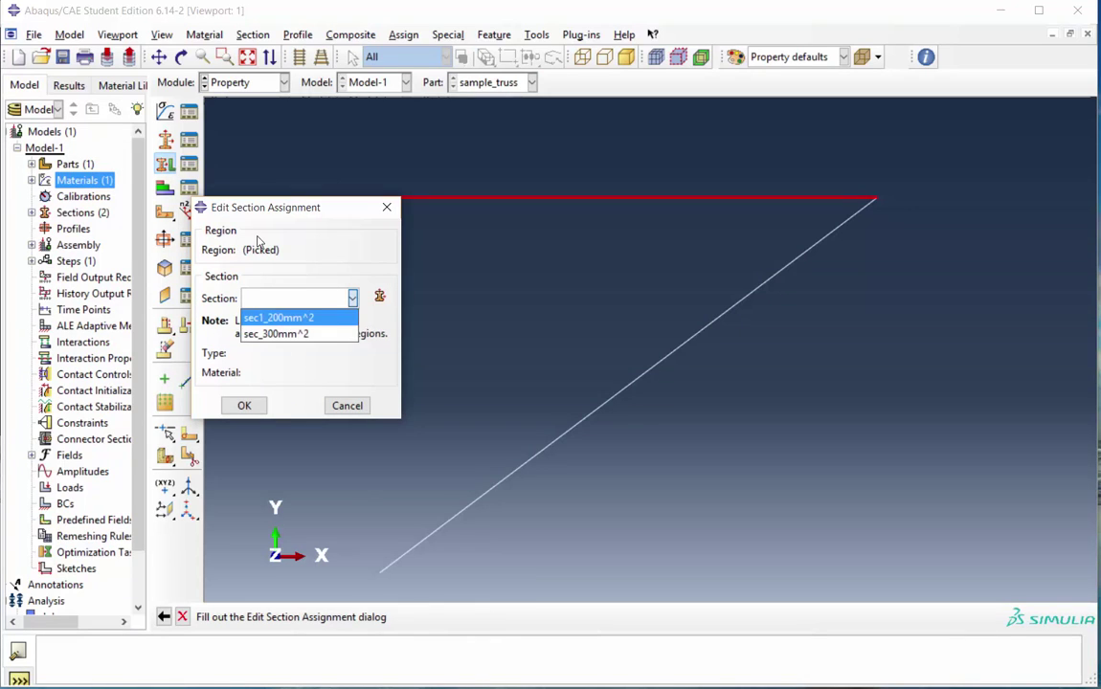
click(278, 317)
click(244, 405)
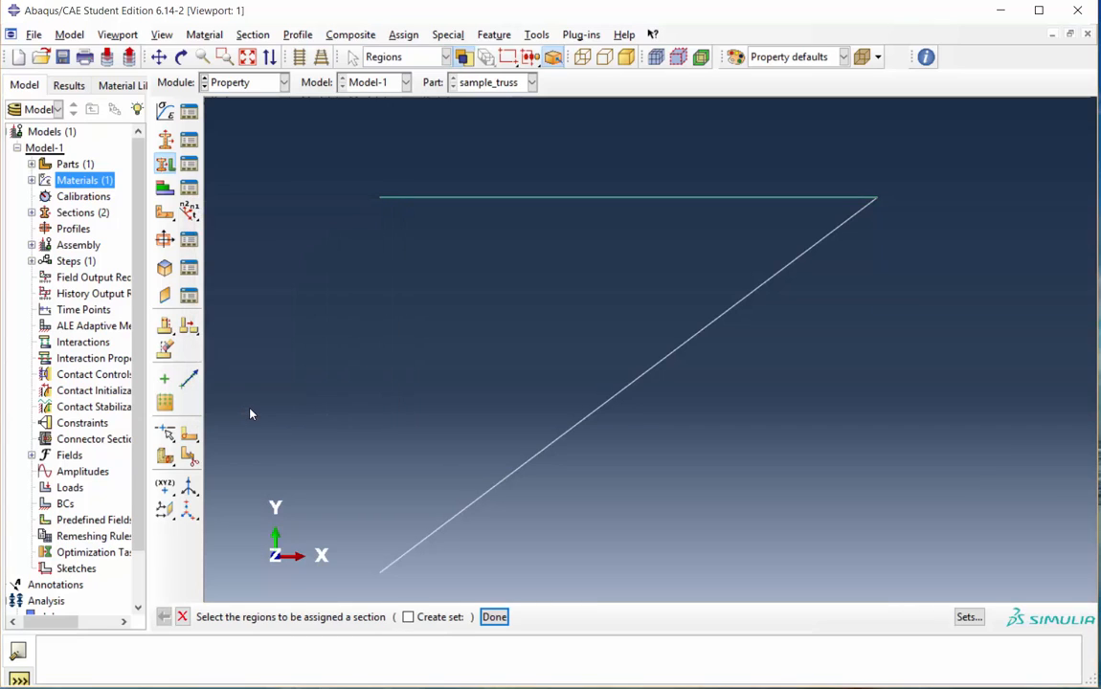
- Assign sec_300mm^2 to the diagonal member and finish section assignment
click(593, 419)
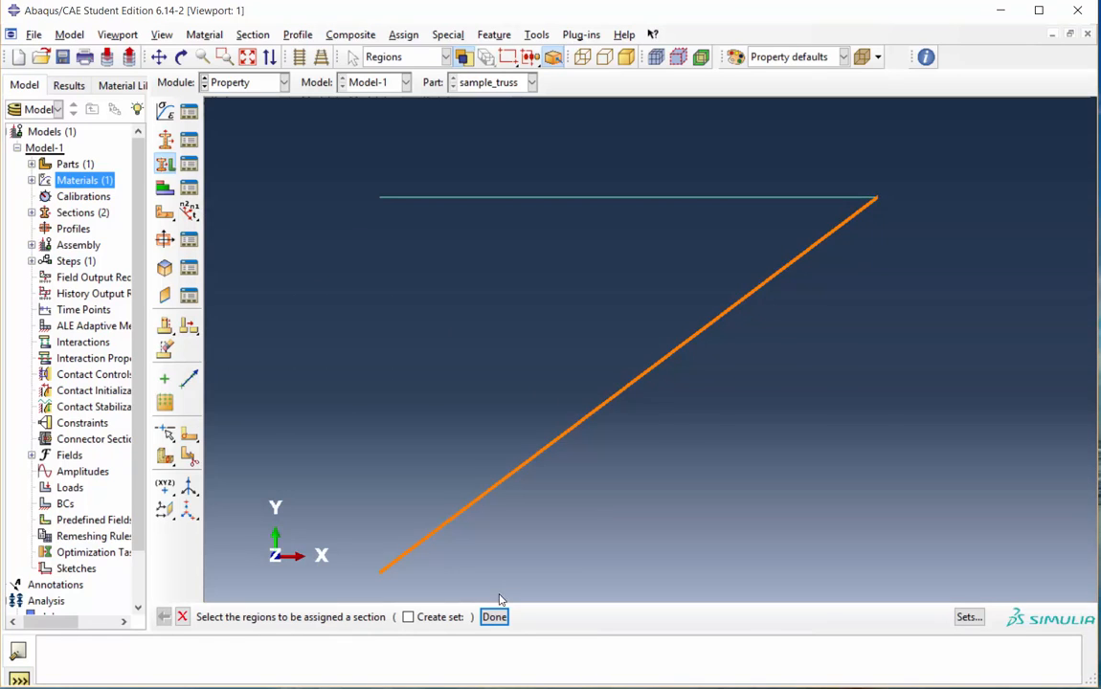
middle_click(374, 490)
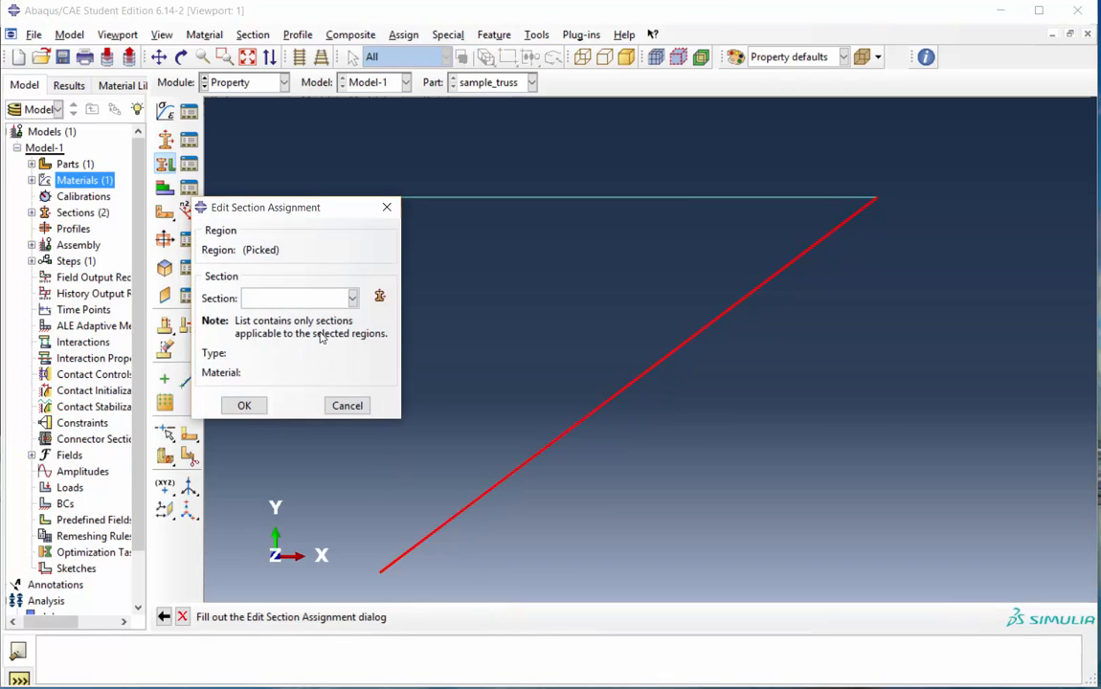
click(351, 298)
click(277, 333)
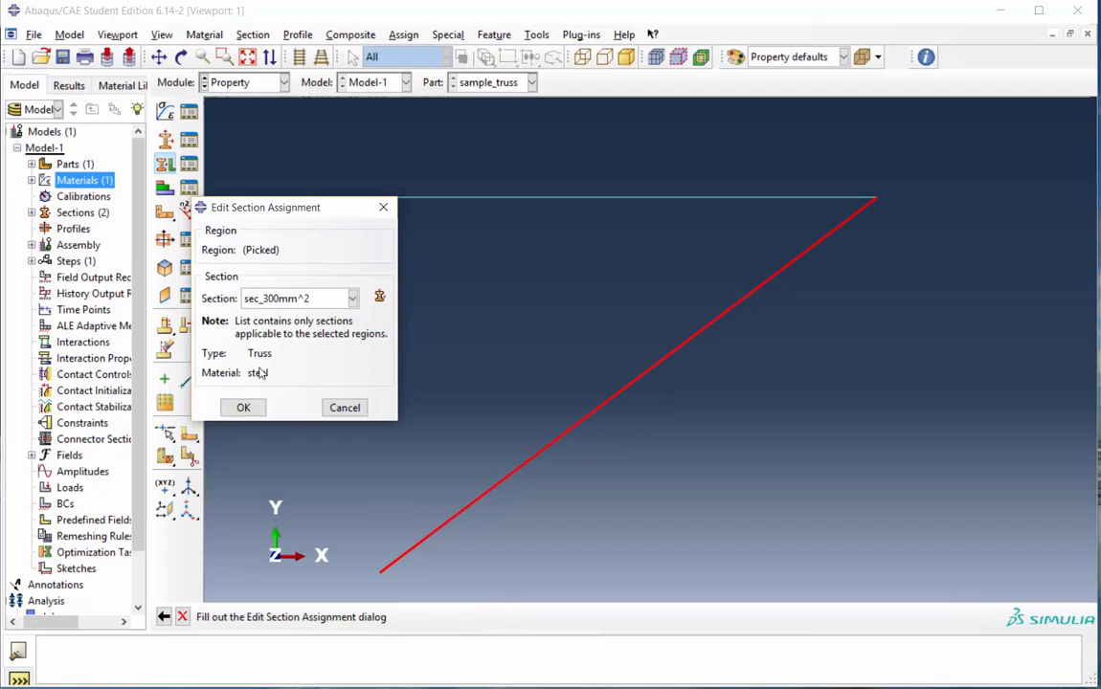
click(244, 407)
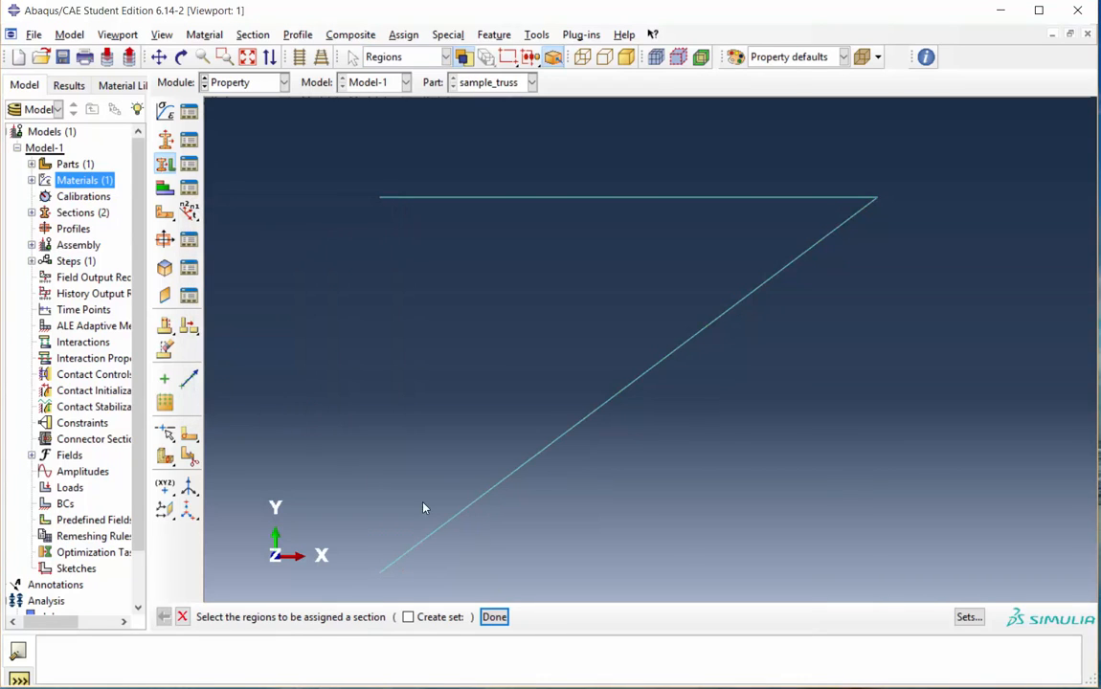
click(494, 616)
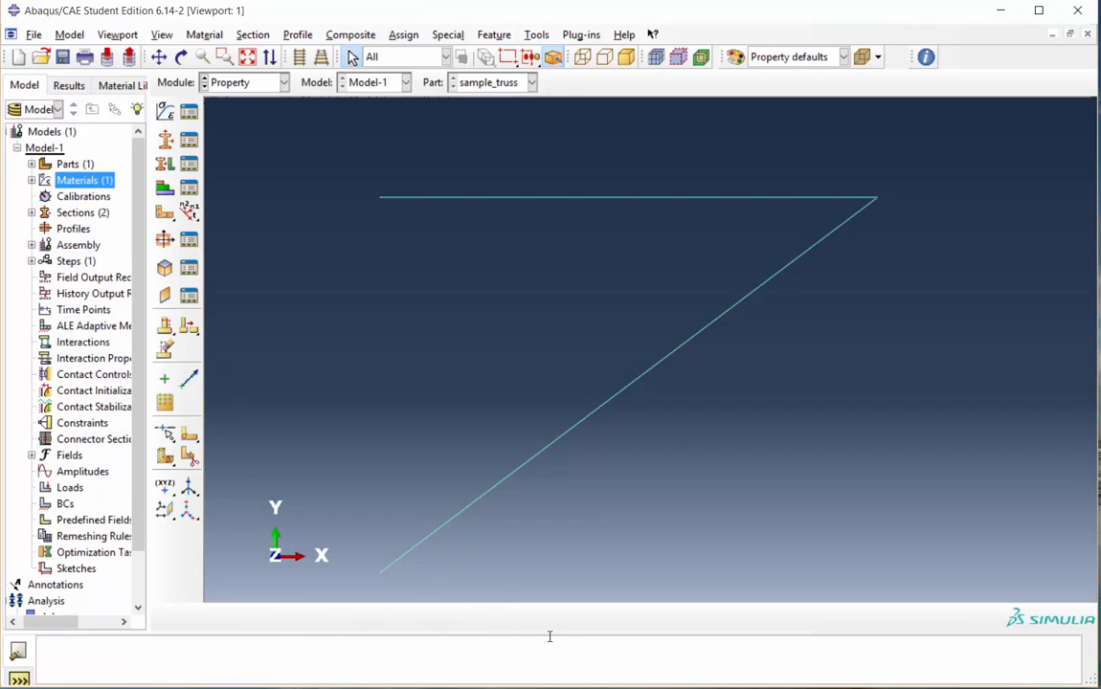